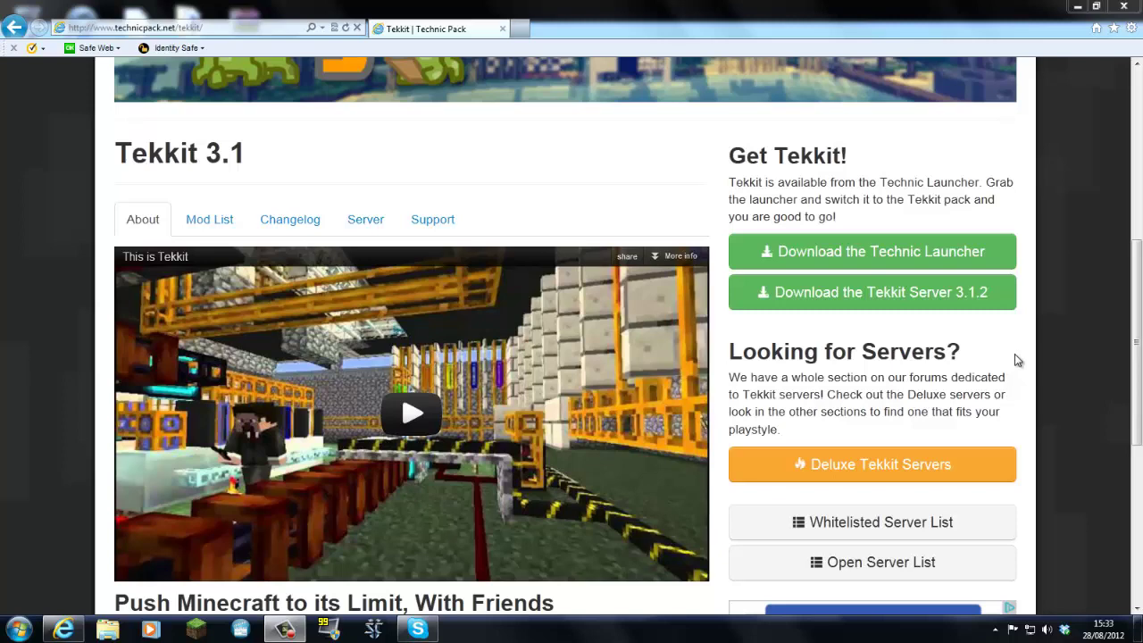
Go to the Technic Launcher download page and start the launcher download.
scroll(1085, 337, up, 2)
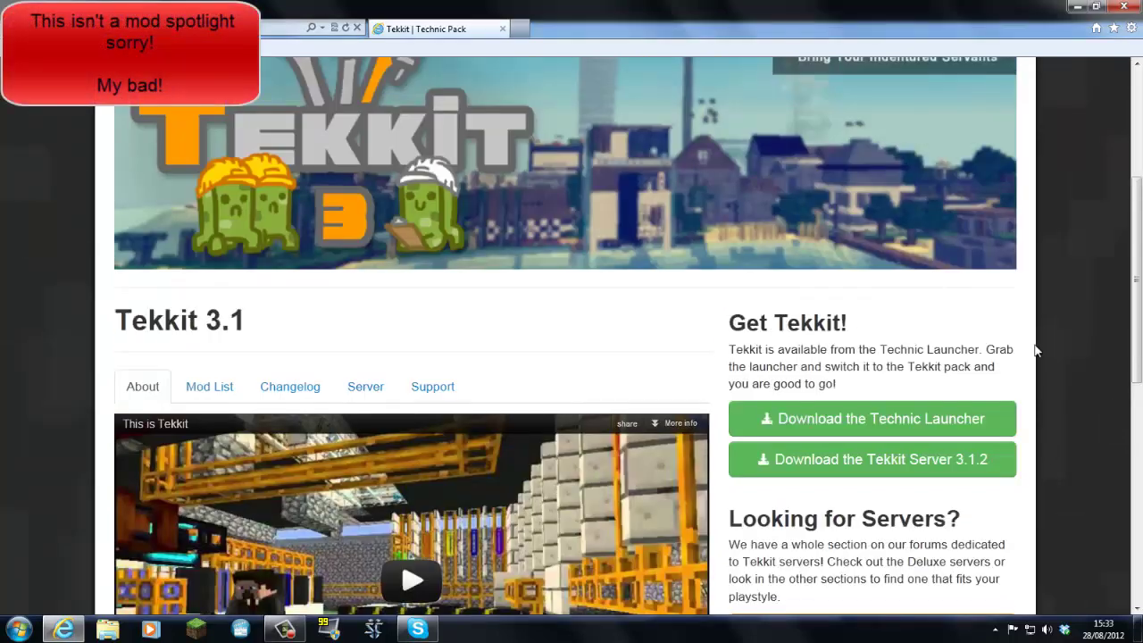
scroll(1036, 350, down, 1)
scroll(1052, 351, down, 1)
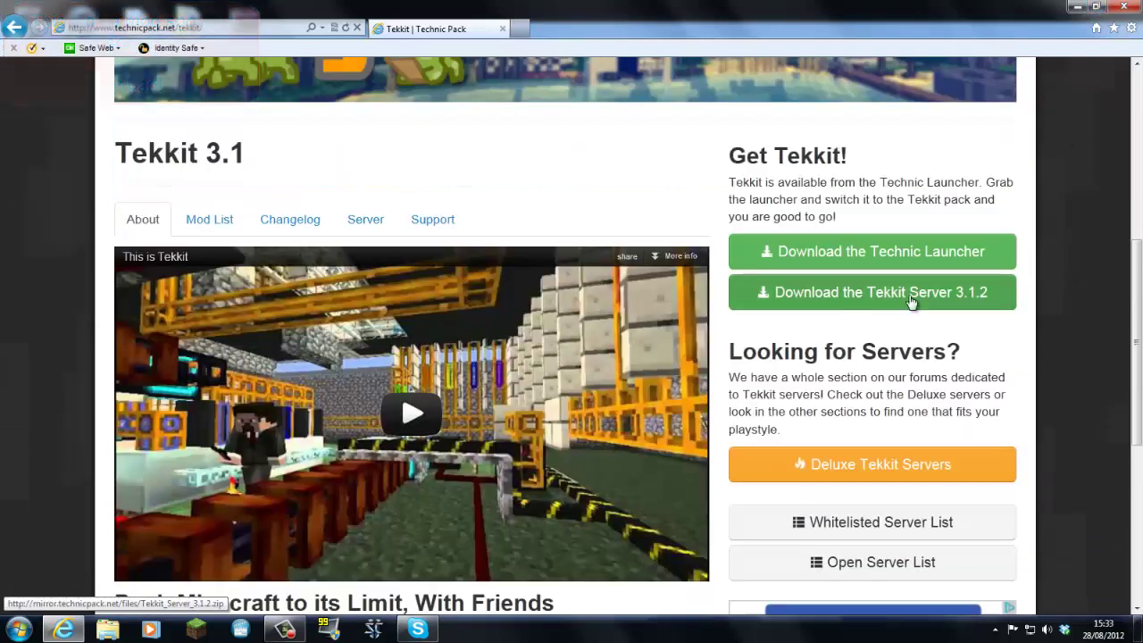
click(850, 260)
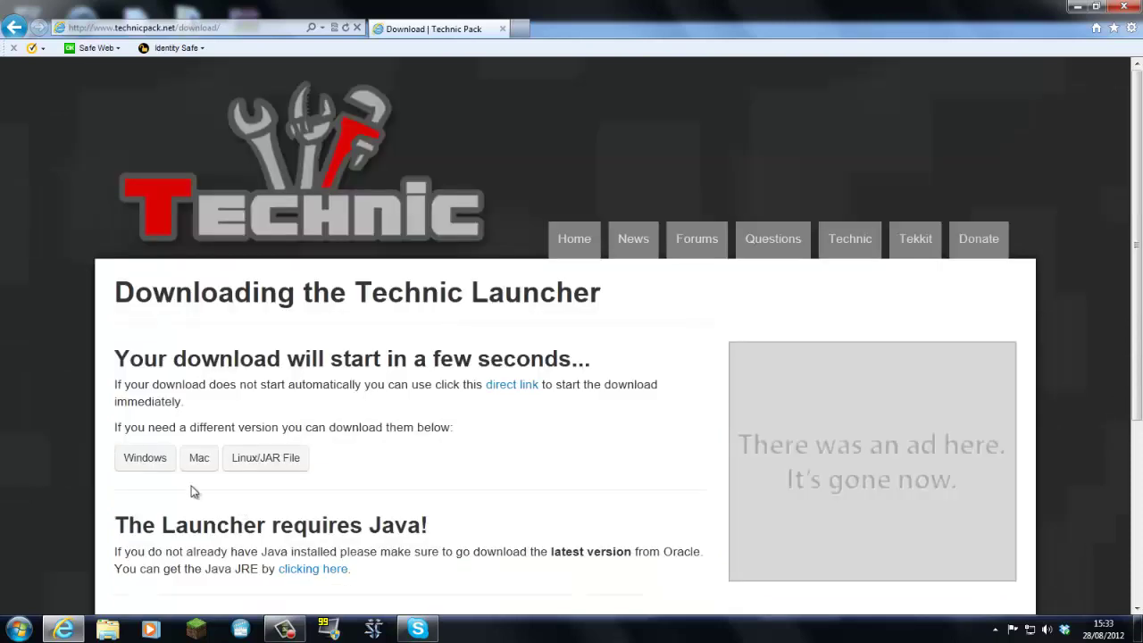
scroll(148, 462, down, 1)
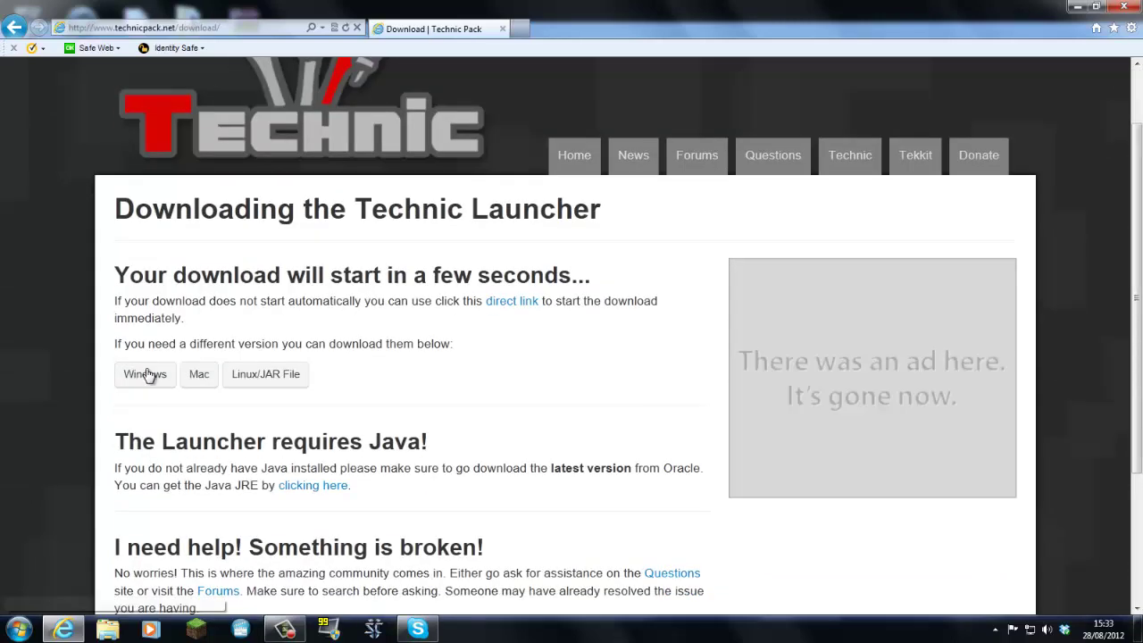
click(165, 389)
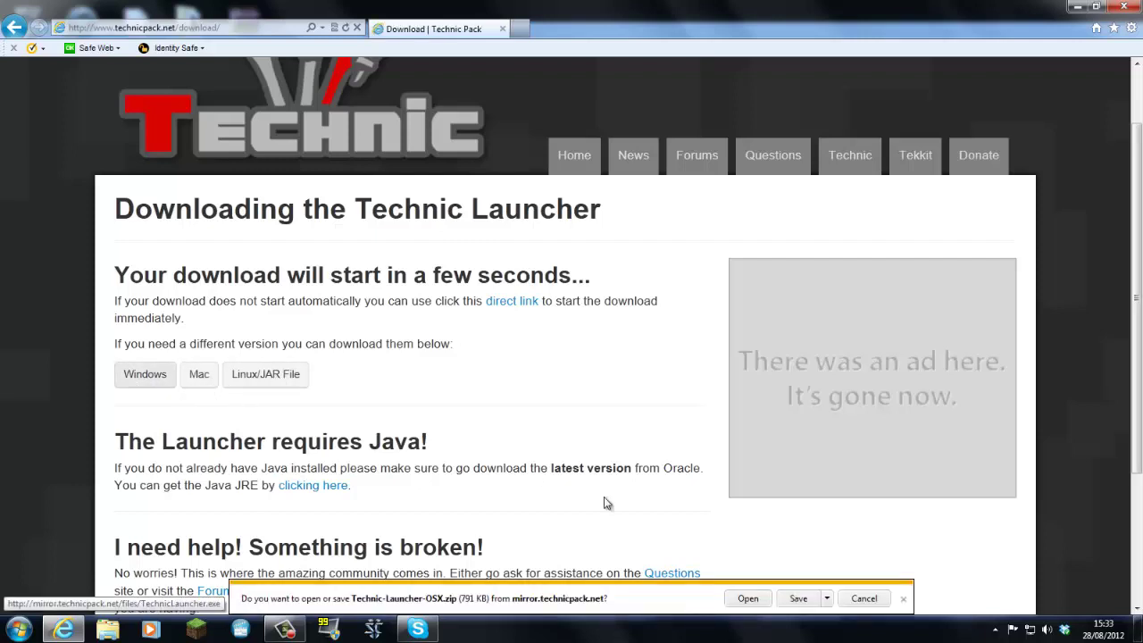
Save the Windows TechnicLauncher.exe to the Desktop, replacing the existing copy.
click(863, 598)
click(134, 381)
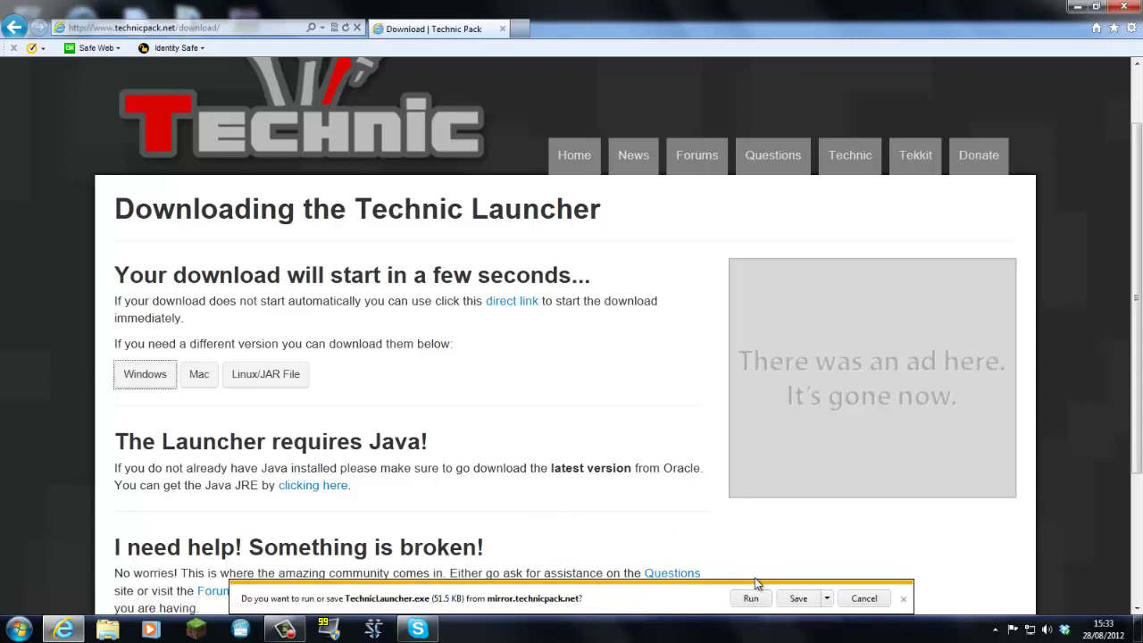
click(827, 599)
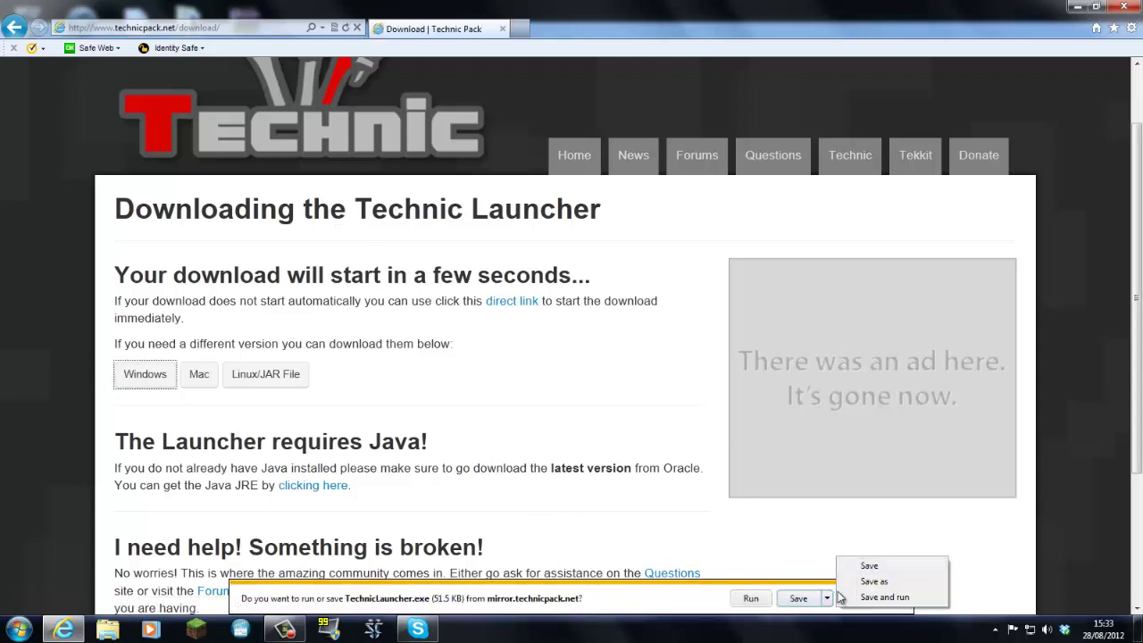
click(858, 582)
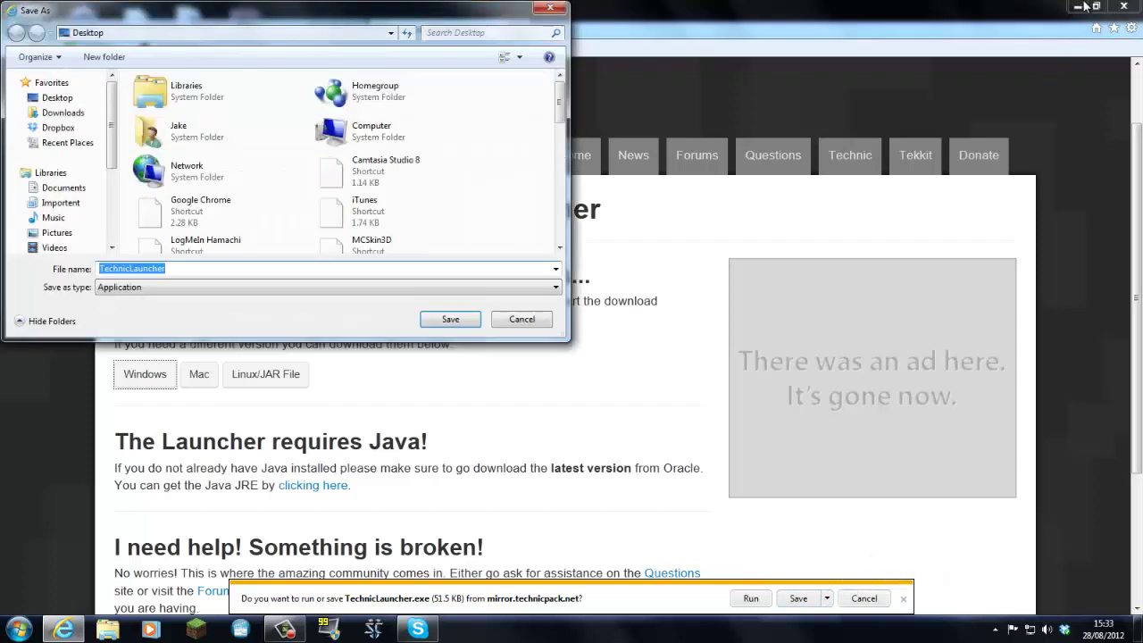
click(59, 98)
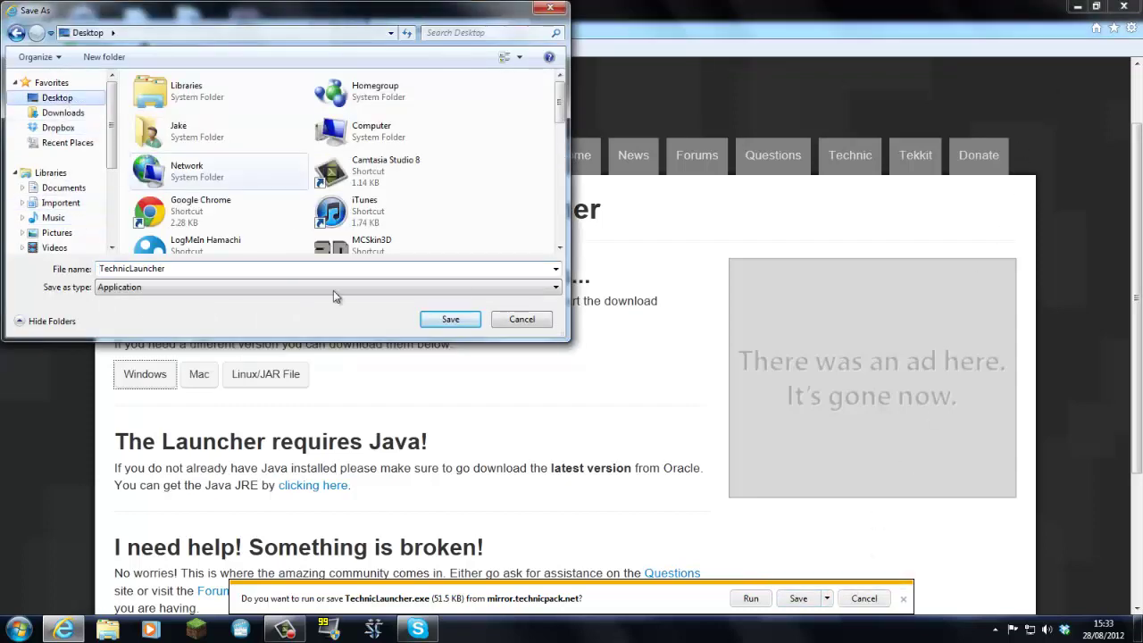
click(461, 325)
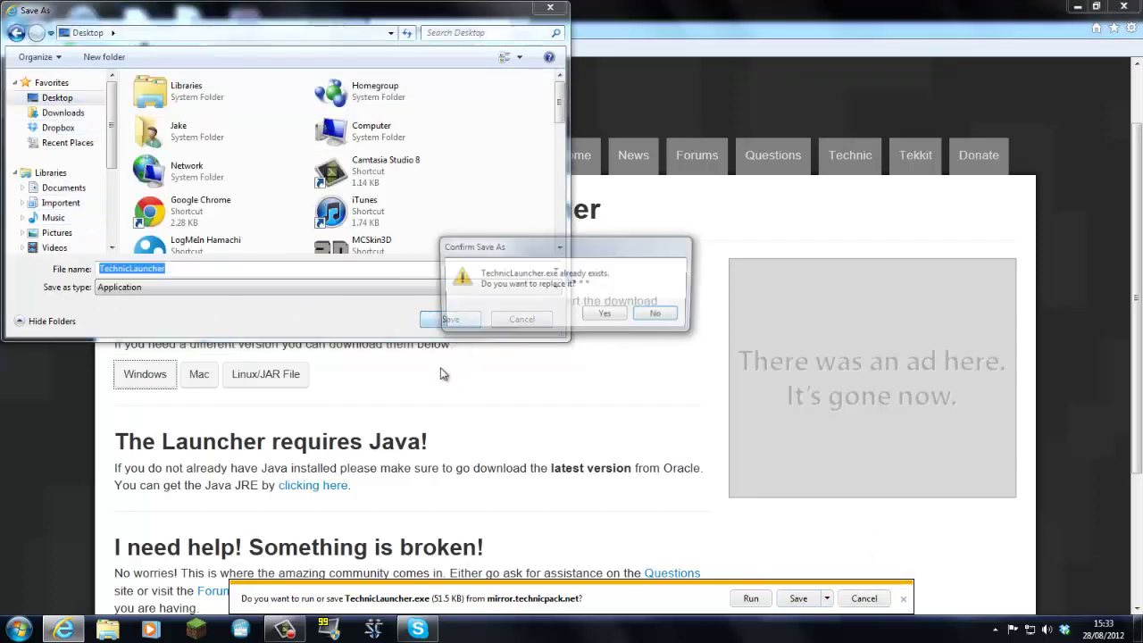
click(604, 317)
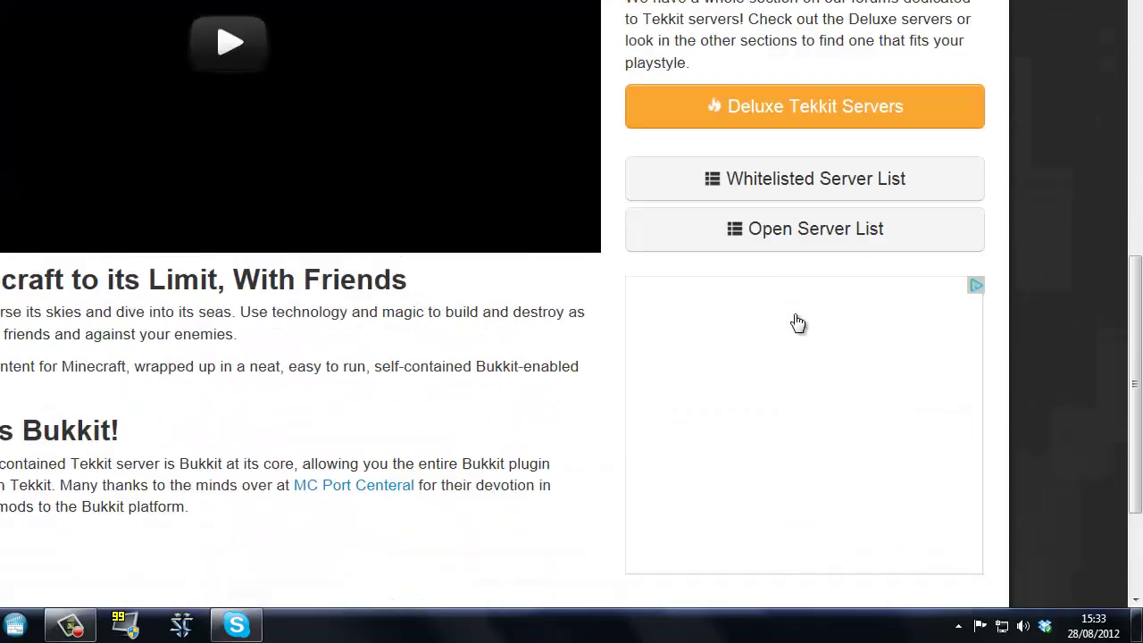
Download Tekkit_Server_3.1.2.zip from the Get Tekkit section and open it in WinRAR.
scroll(804, 317, up, 3)
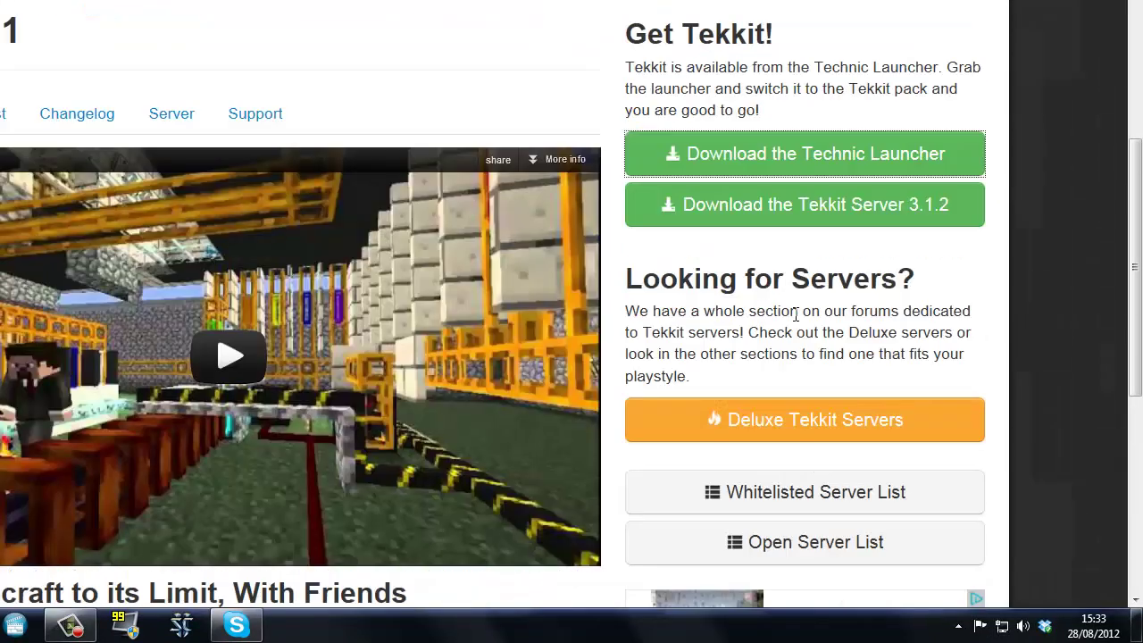
click(818, 223)
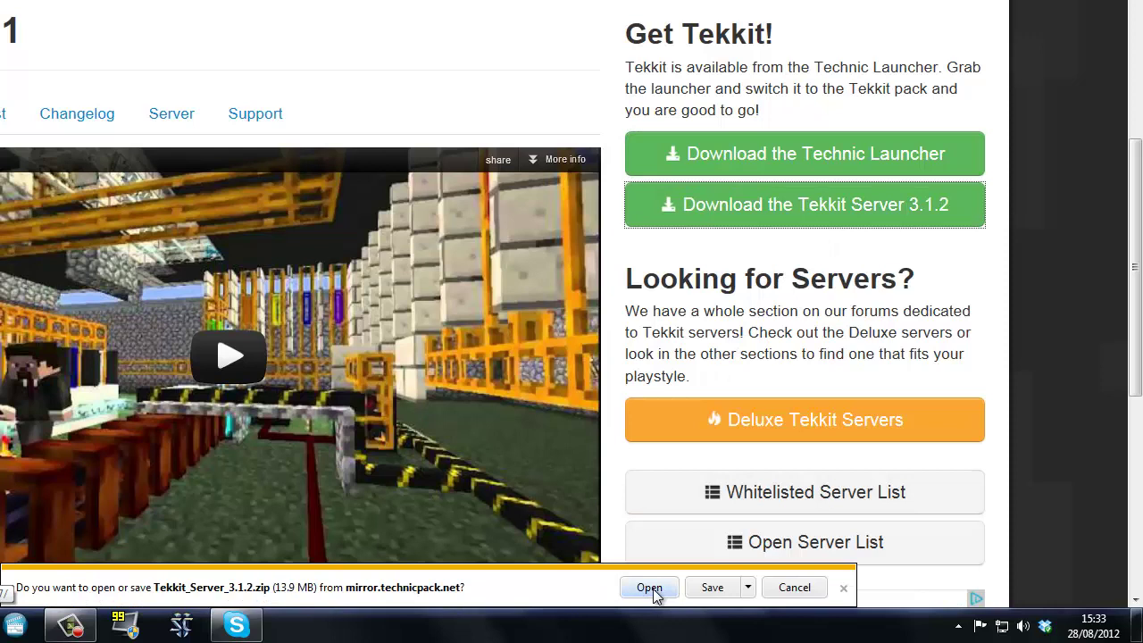
click(652, 586)
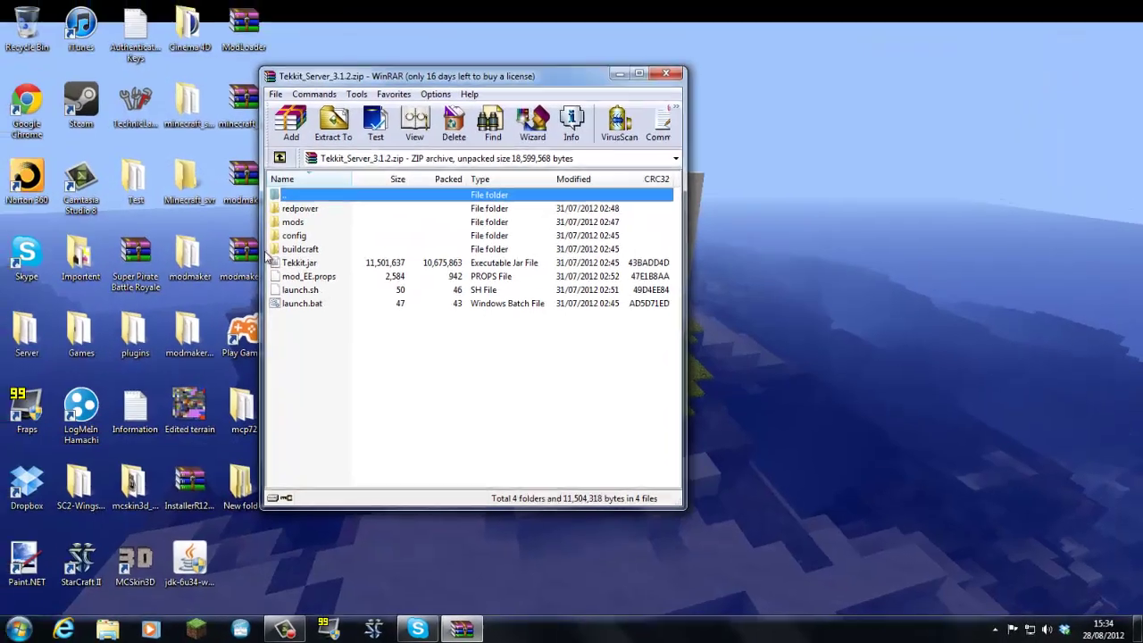
Copy Tekkit_Server_3.1.2.zip from WinRAR to the desktop, close WinRAR, and group it beside TechnicLauncher.
double_click(314, 197)
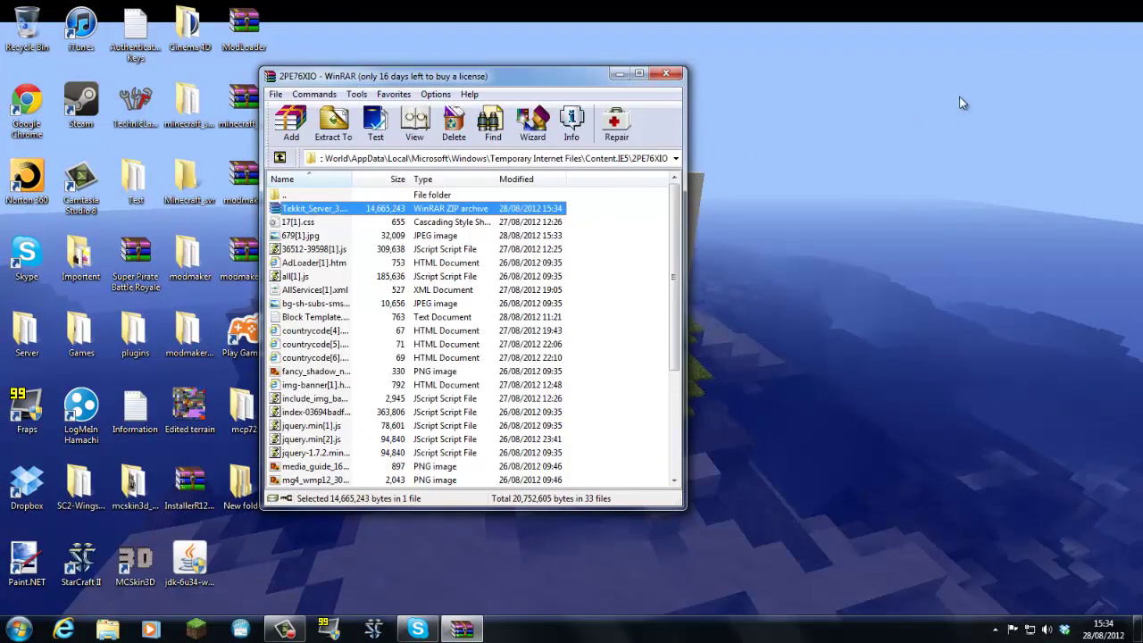
drag(962, 102, 950, 32)
click(666, 73)
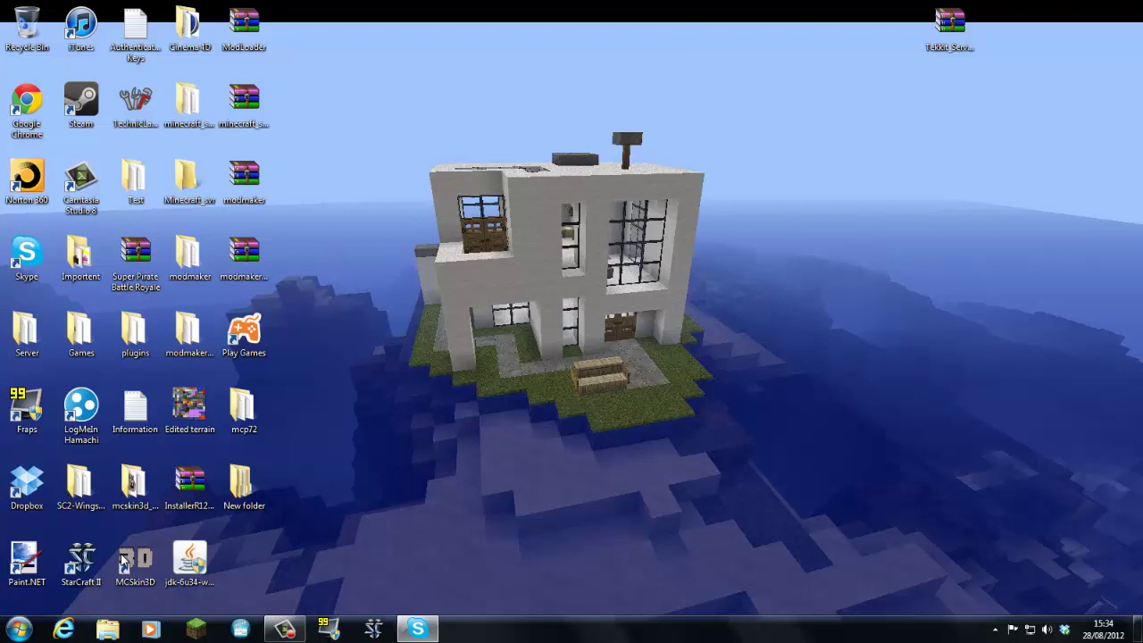
drag(134, 98, 991, 268)
drag(949, 45, 949, 279)
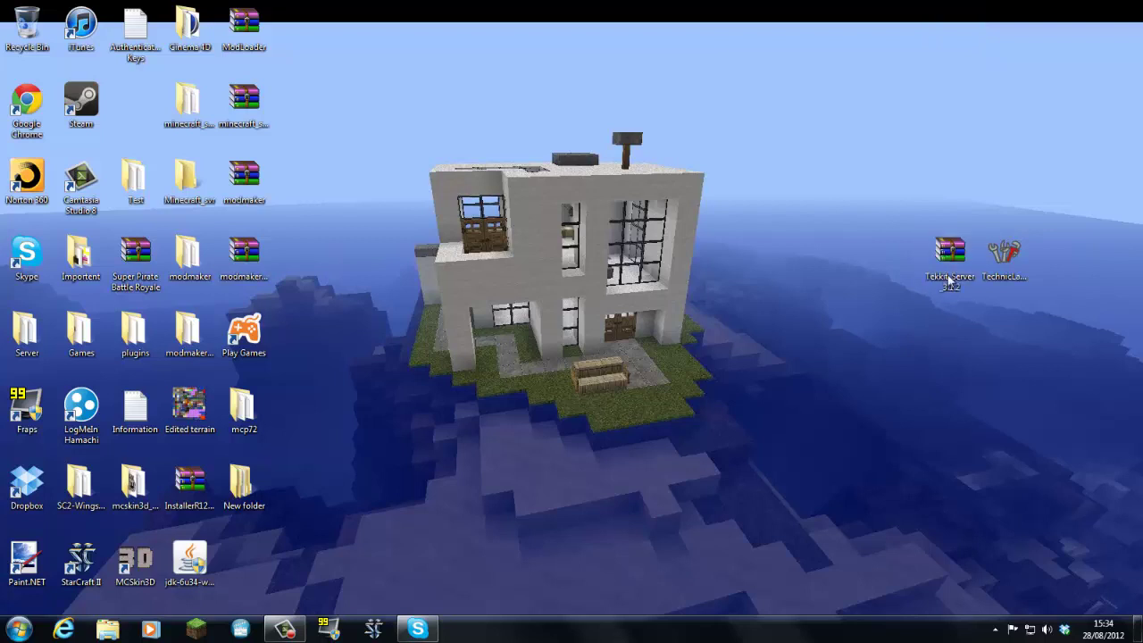
Create a new desktop folder named 'Tekkit Server'.
right_click(402, 501)
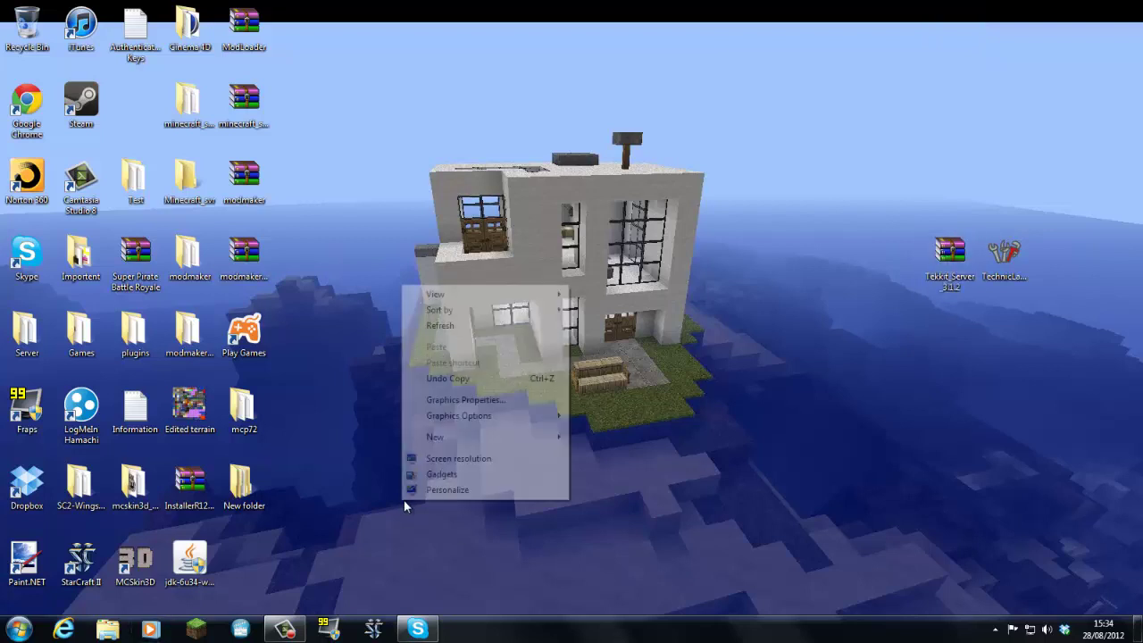
mouse_move(497, 439)
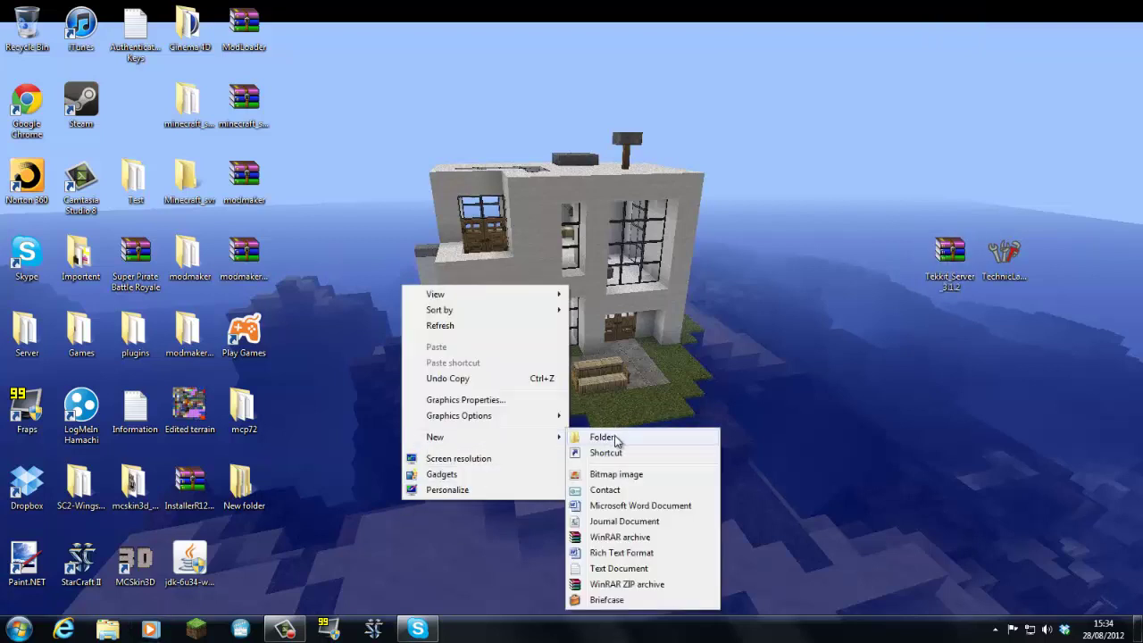
click(614, 439)
text(Tekkit)
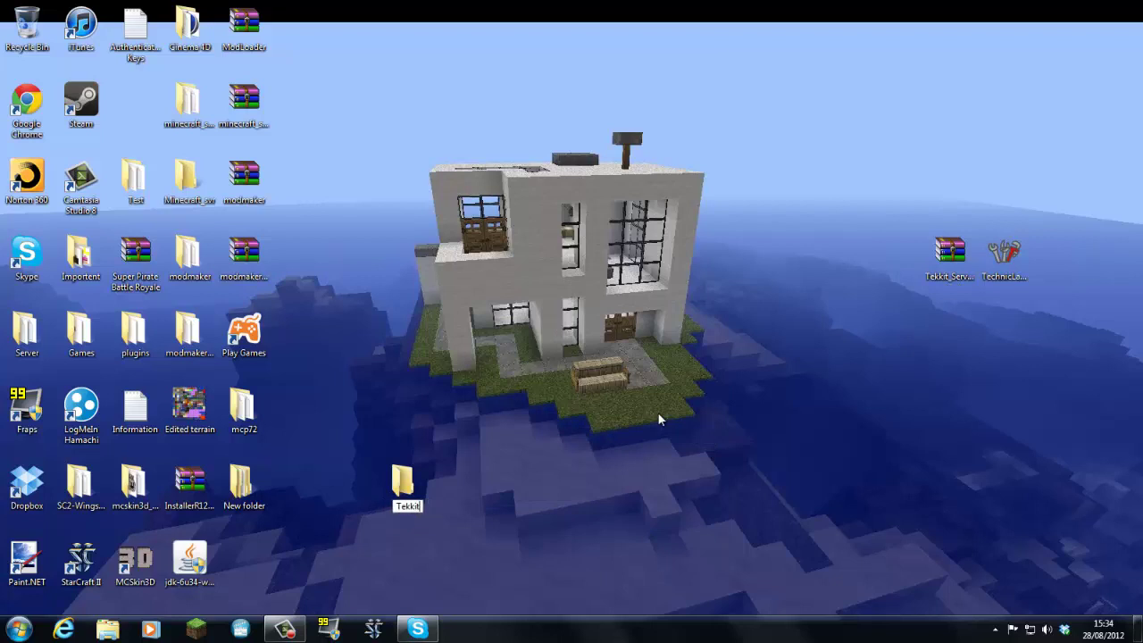
text( Server)
key(Return)
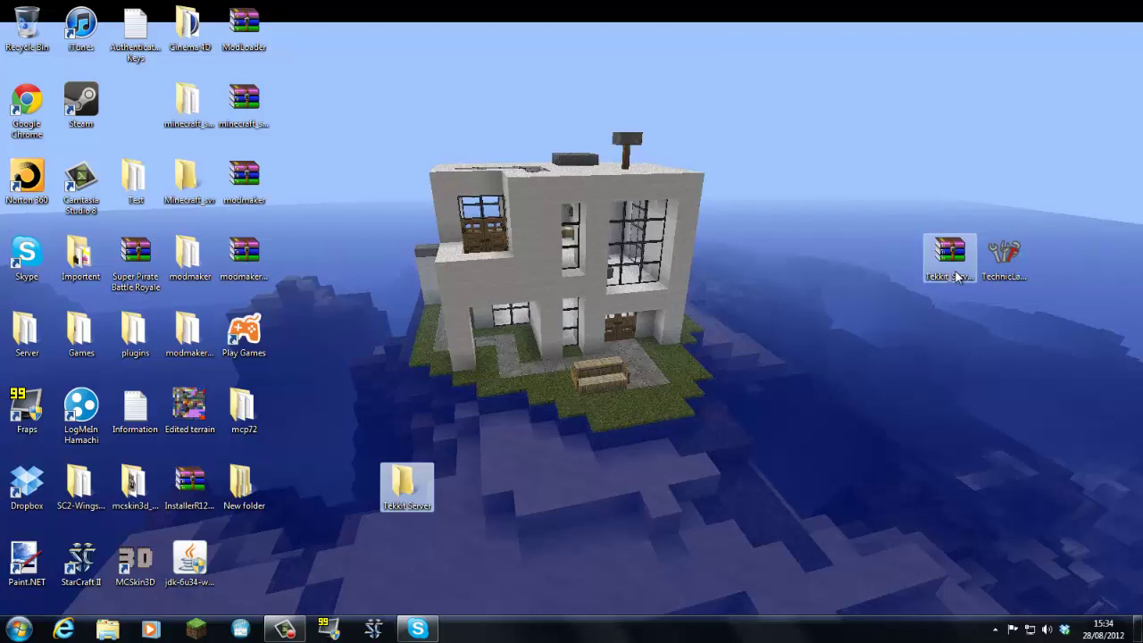
click(928, 238)
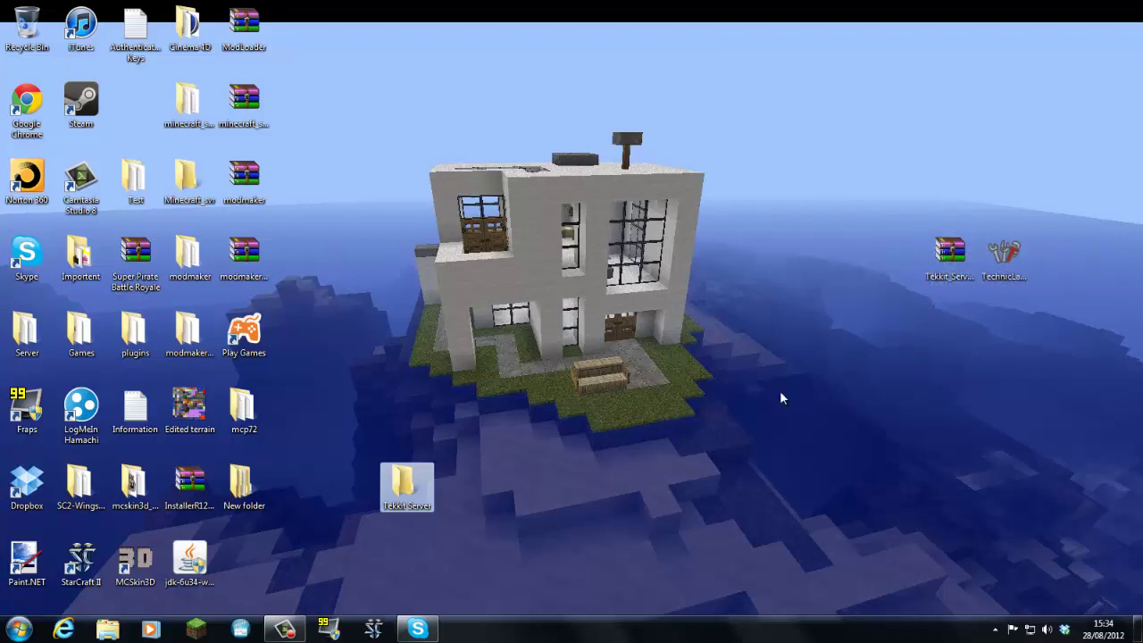
Extract the zip's four folders and four files into the Tekkit Server folder, then close WinRAR.
double_click(958, 268)
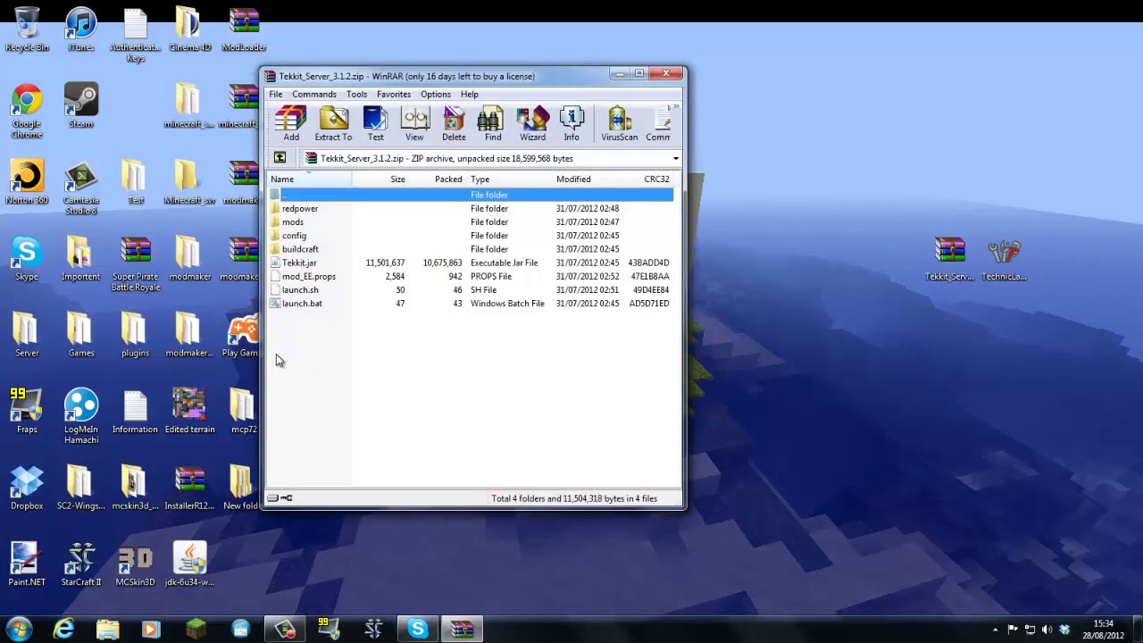
click(279, 304)
drag(386, 78, 830, 67)
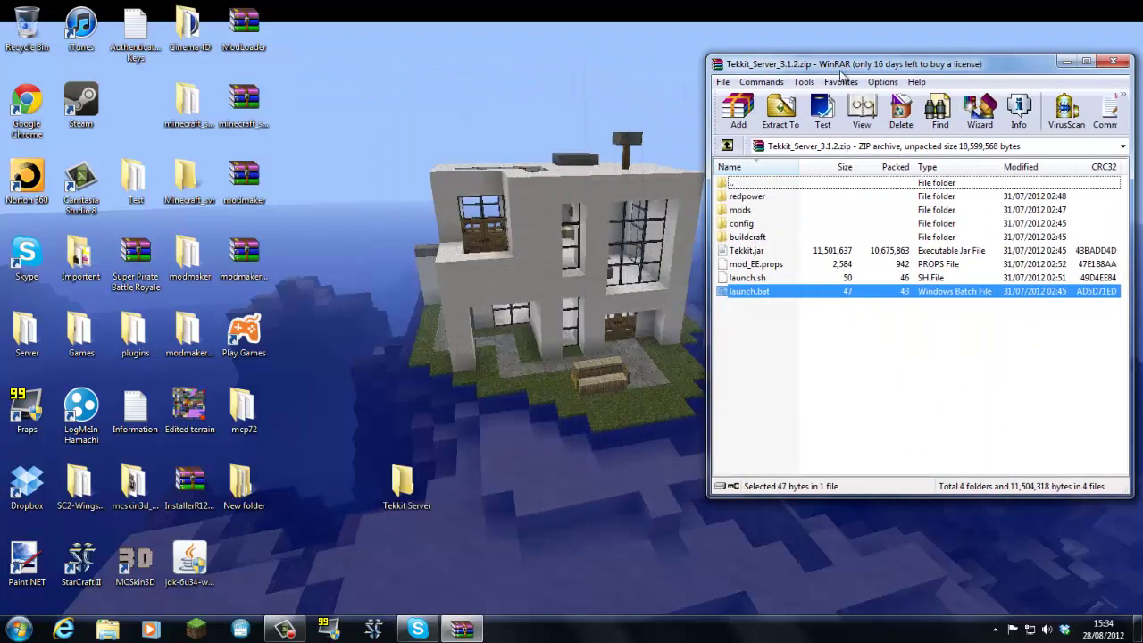
drag(786, 380, 862, 192)
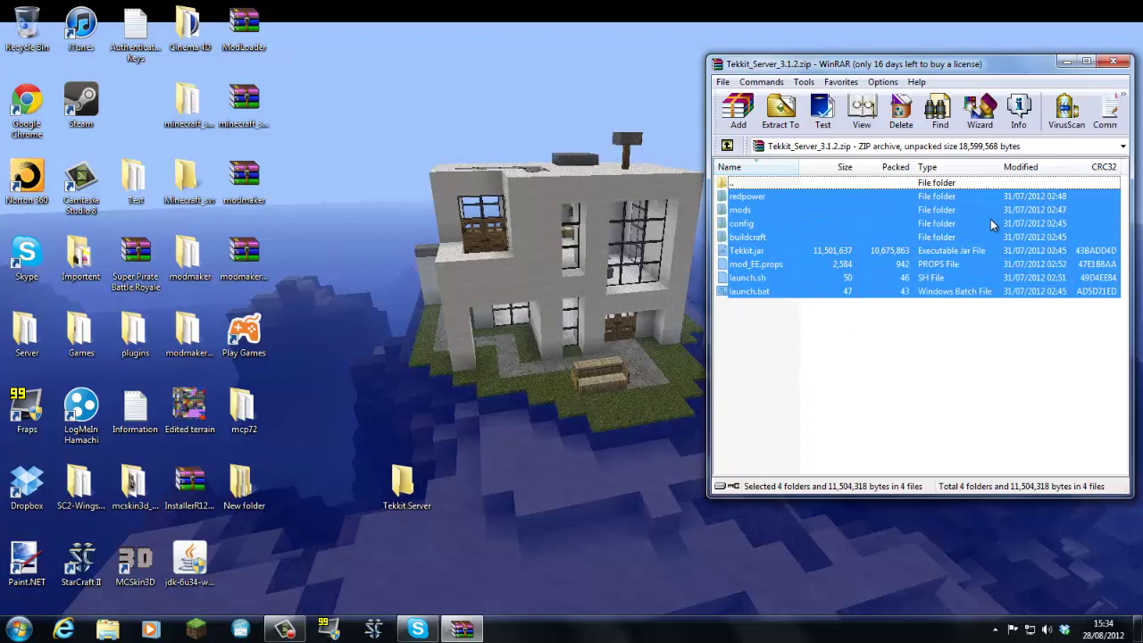
drag(990, 219, 417, 490)
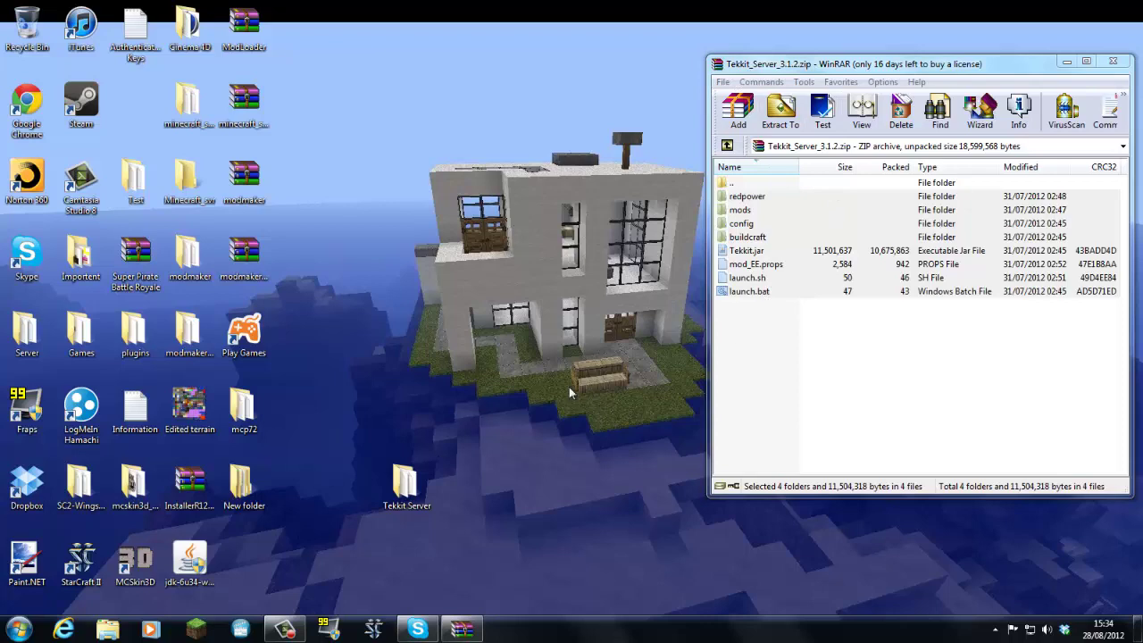
click(1107, 62)
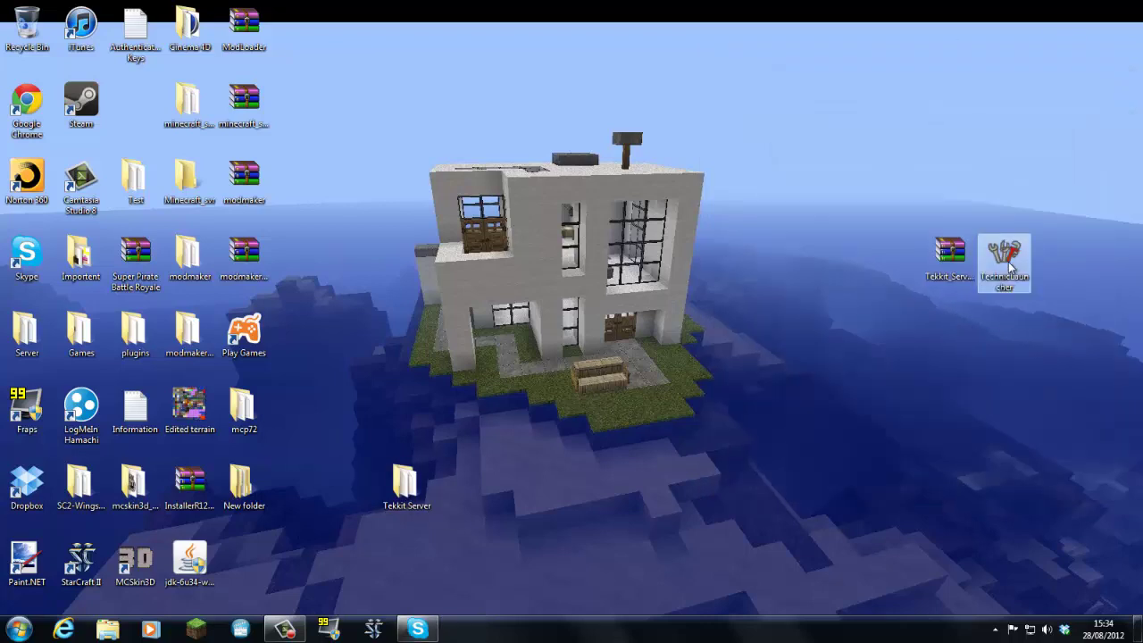
Run TechnicLauncher.exe past the security warning, then bring up the Run dialog via the Start menu.
double_click(1009, 266)
click(614, 328)
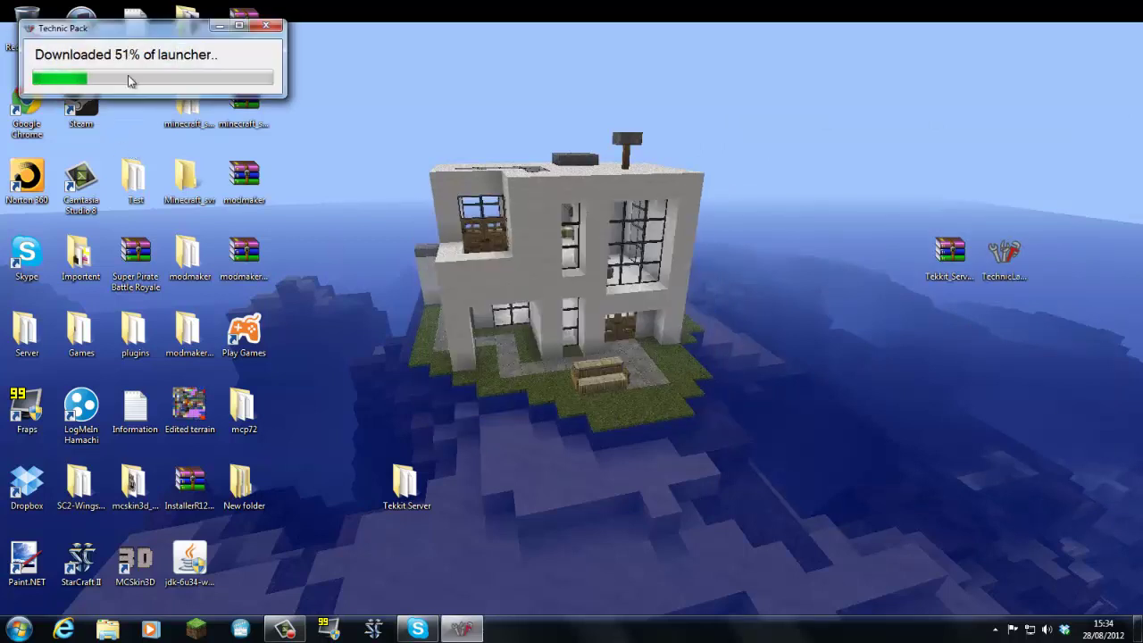
click(19, 629)
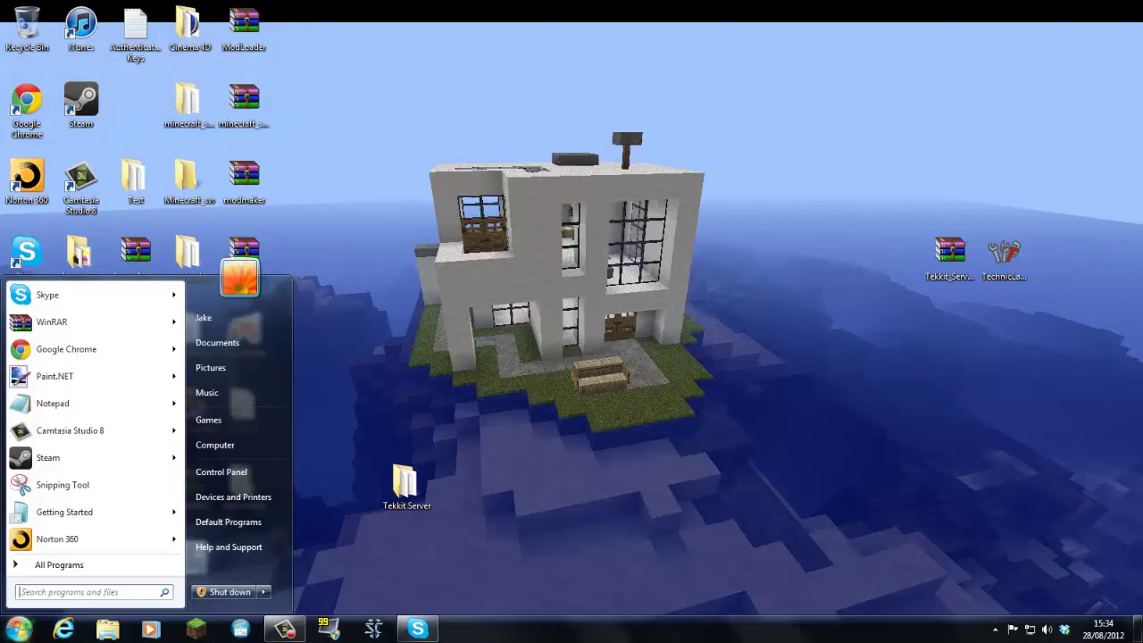
text(run)
key(Return)
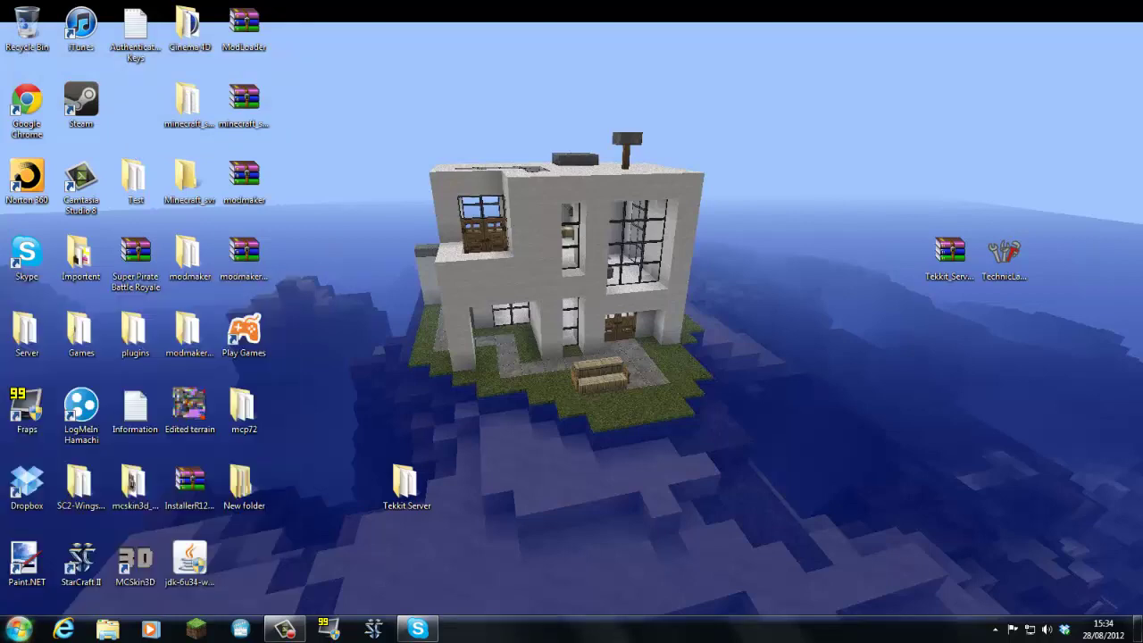
Open %appdata%, enter .techniclauncher, and launch technic-launcher to its login screen.
key(Return)
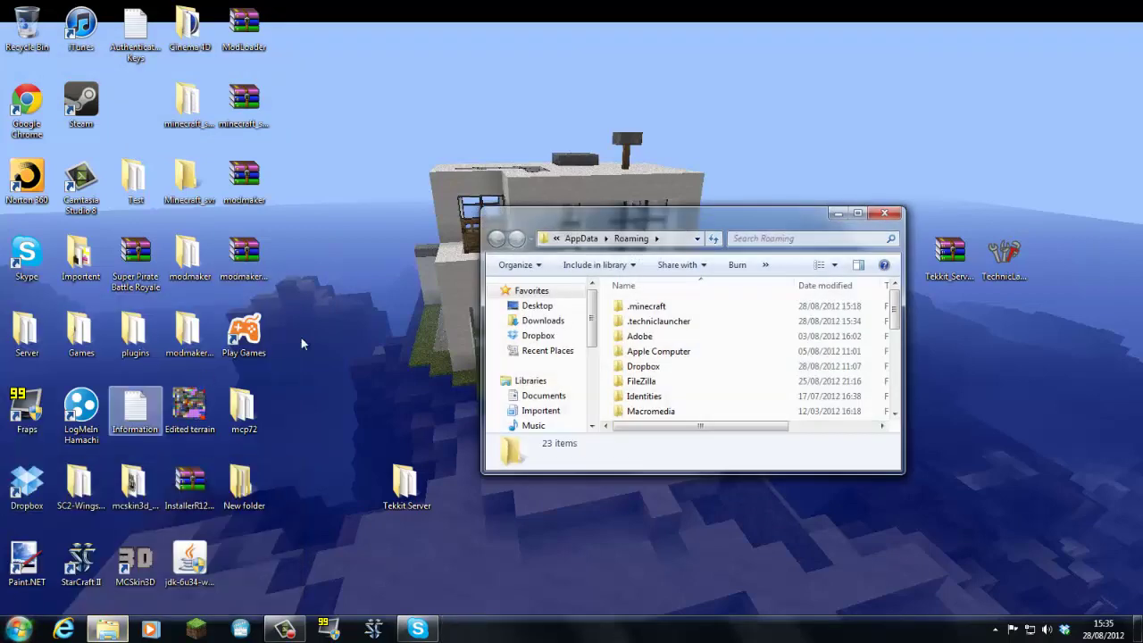
double_click(641, 317)
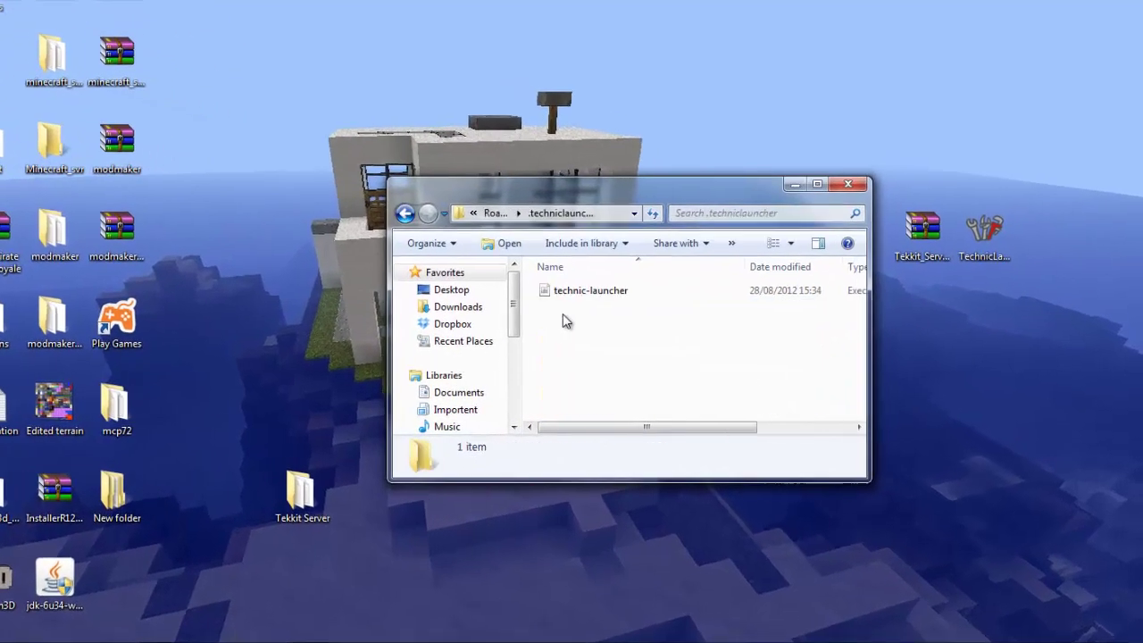
double_click(596, 290)
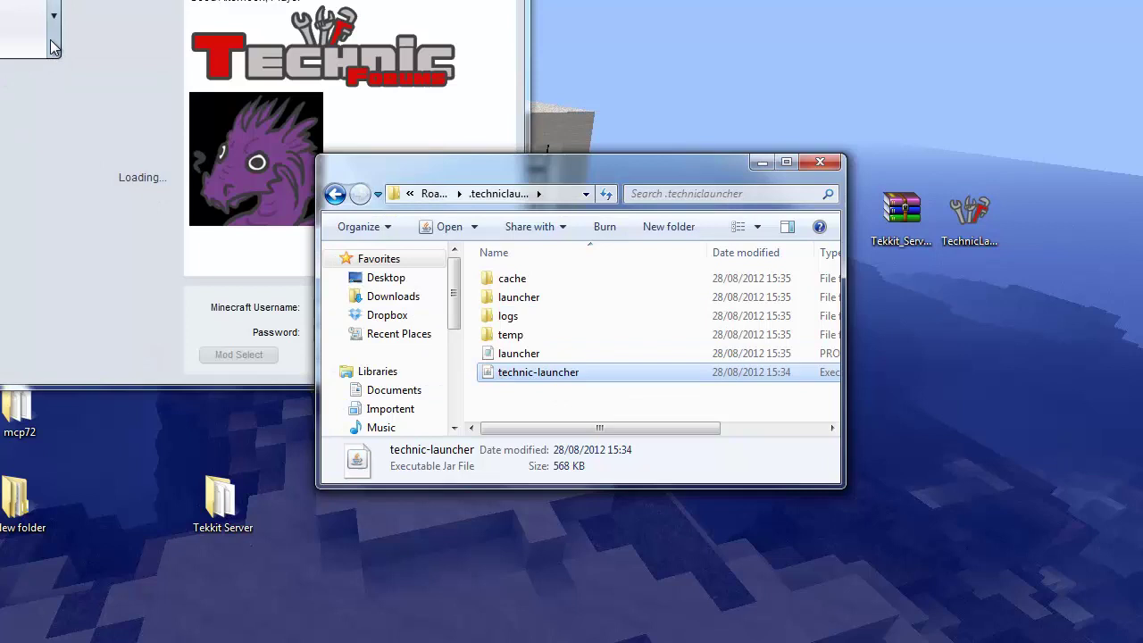
click(53, 44)
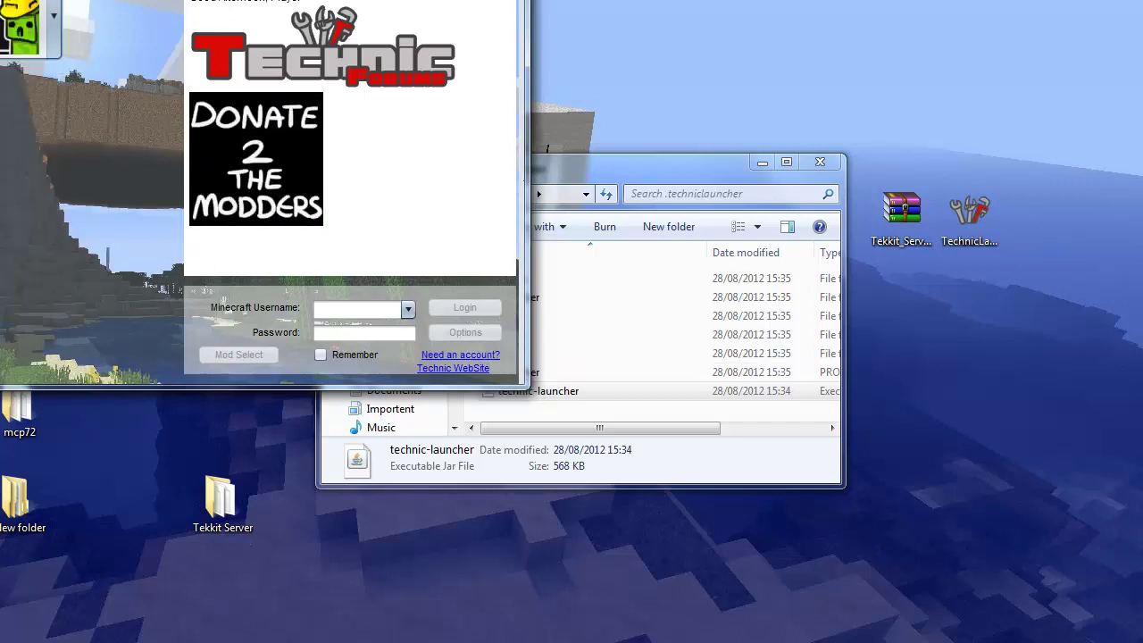
Select the Tekkit modpack, enter the Minecraft username and password, and open launcher Options.
scroll(48, 191, down, 3)
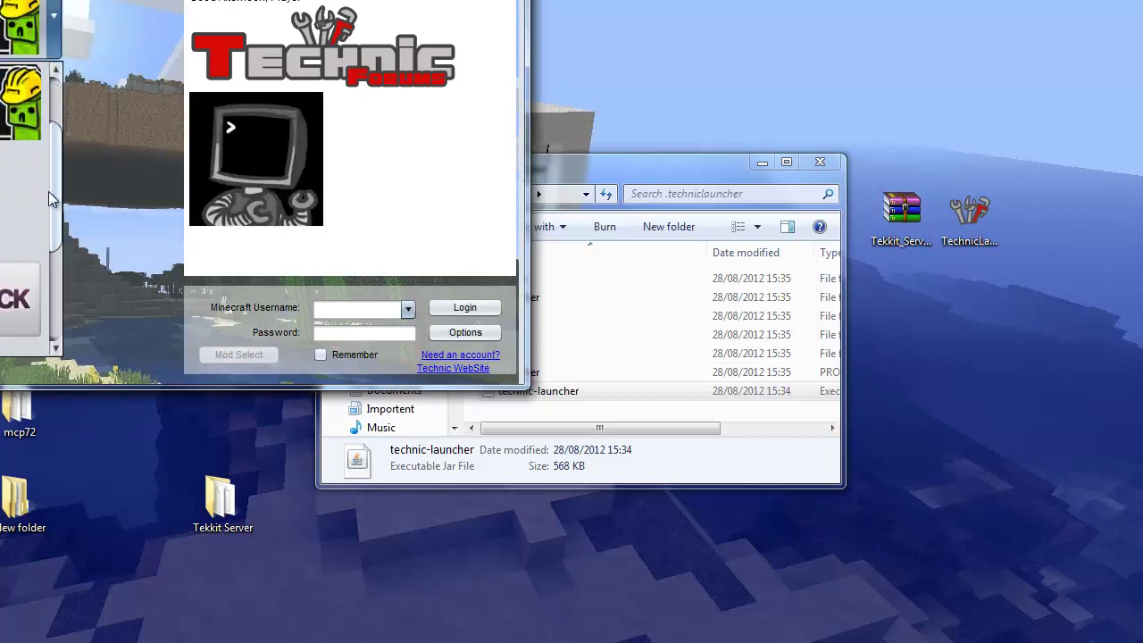
scroll(49, 223, up, 3)
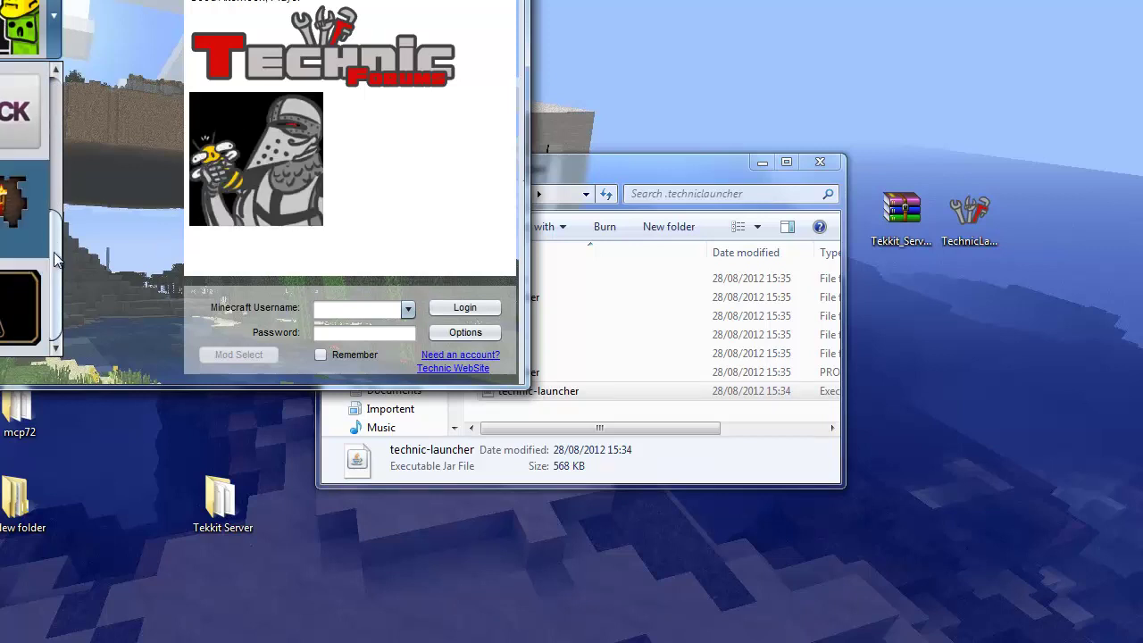
scroll(53, 134, up, 3)
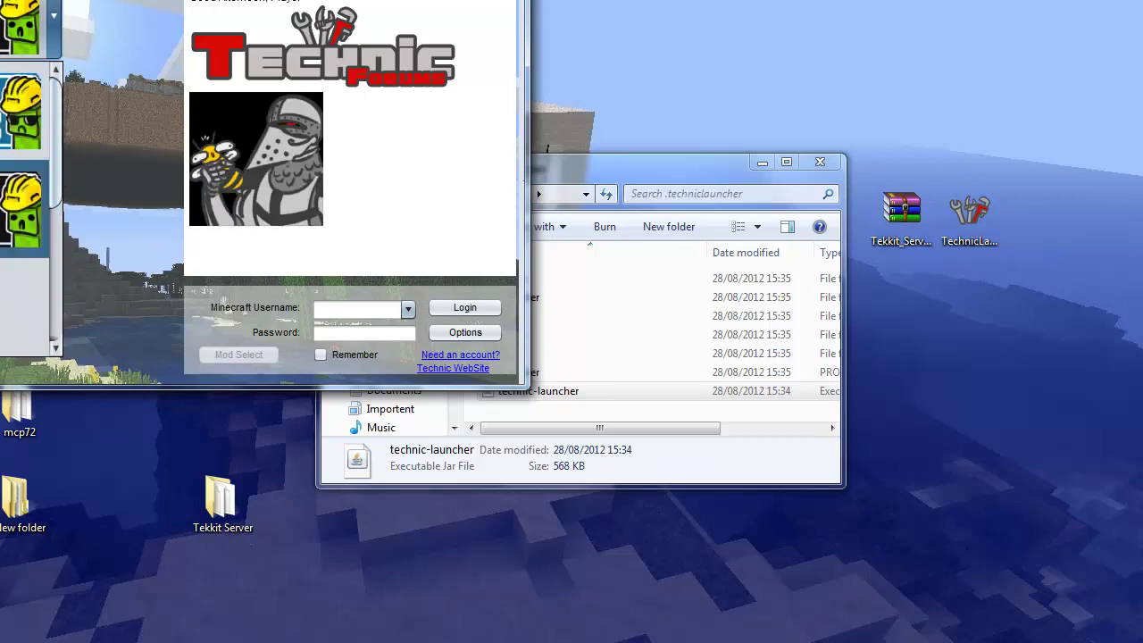
scroll(27, 179, down, 1)
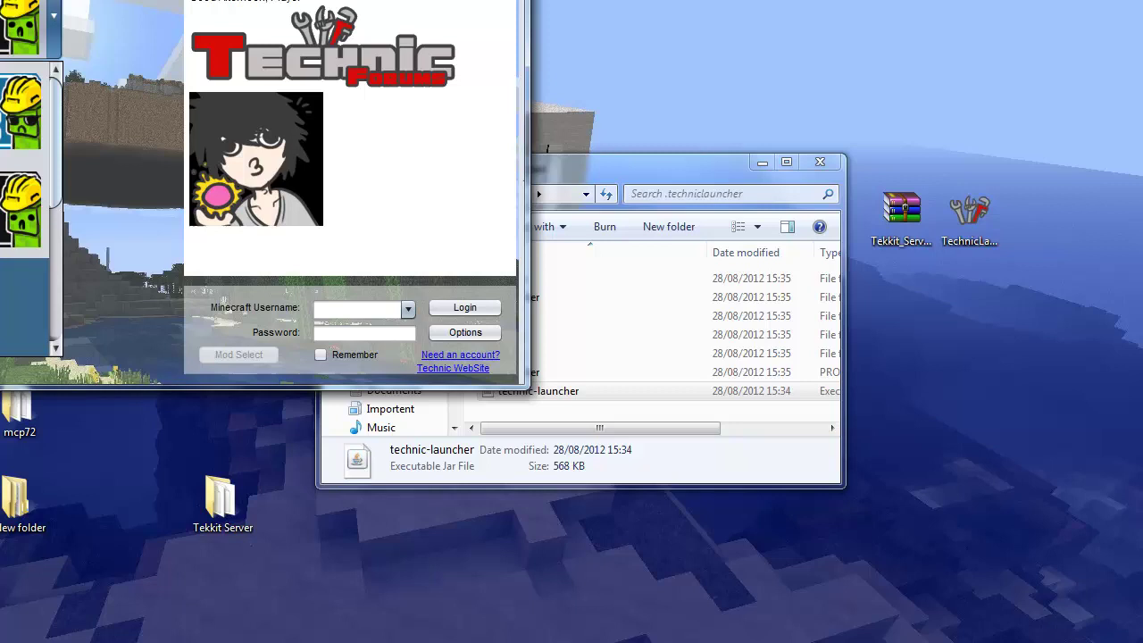
click(27, 116)
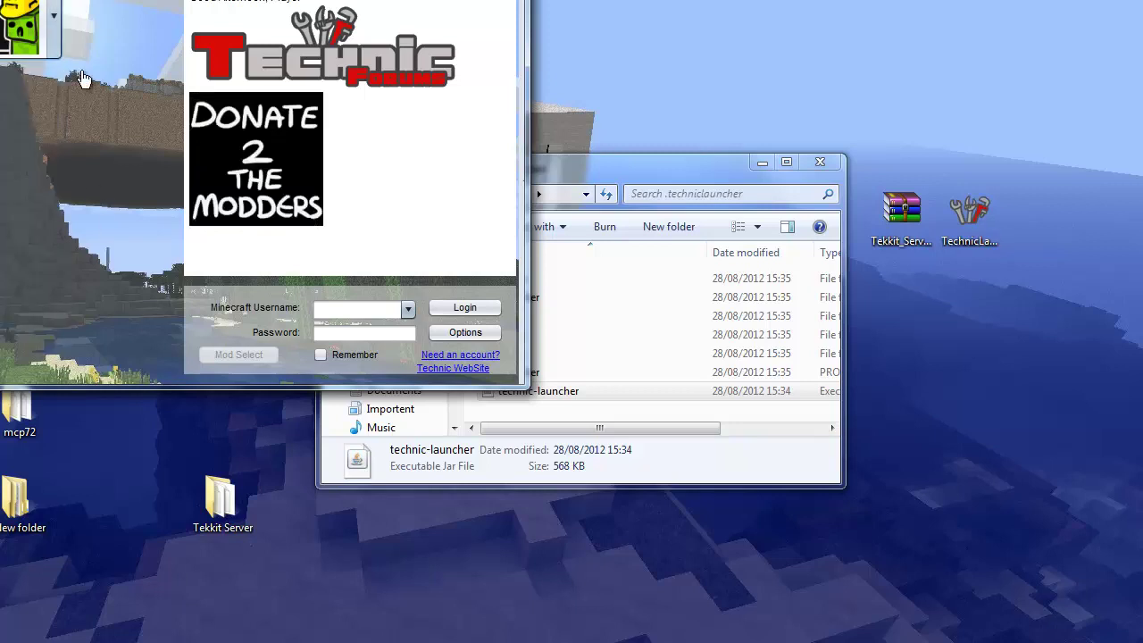
click(391, 311)
text(J)
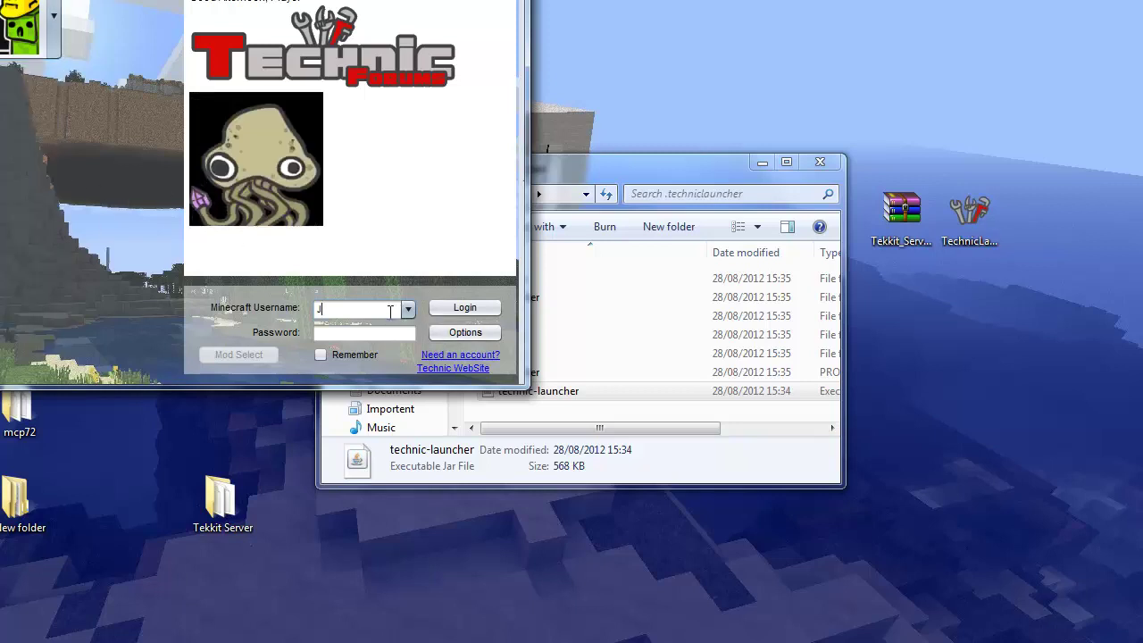
text(akerudd)
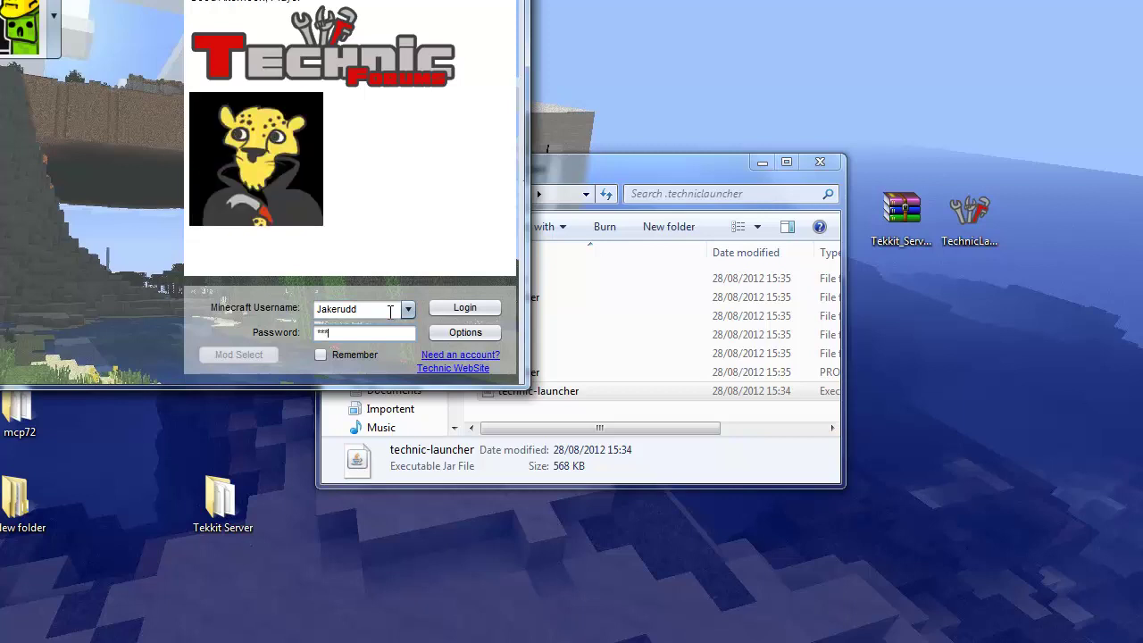
text(***)
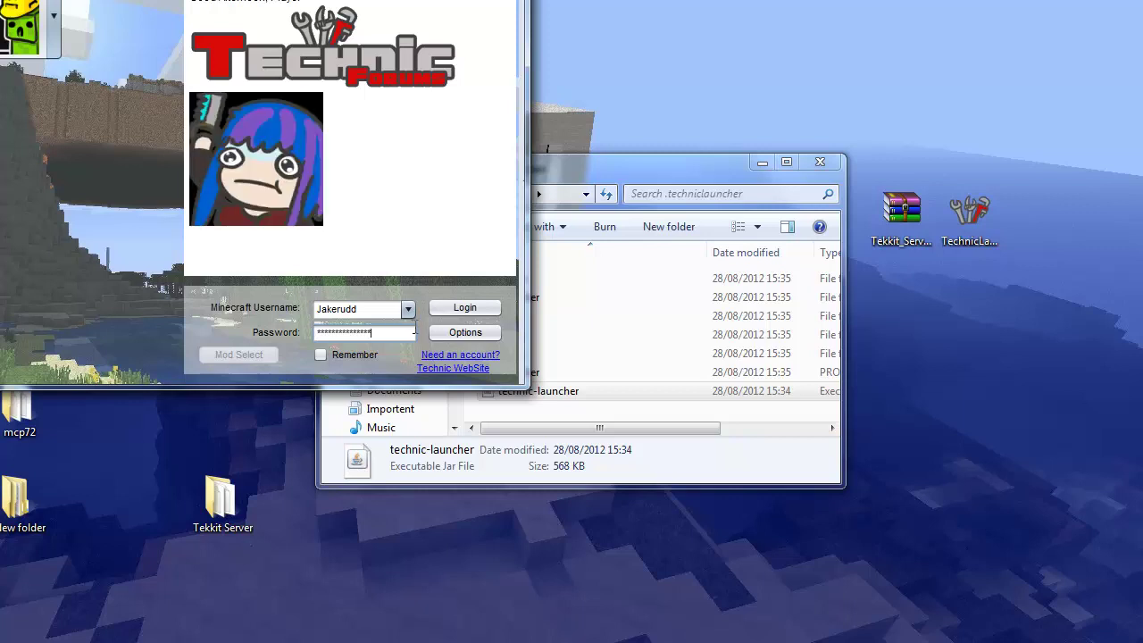
click(465, 332)
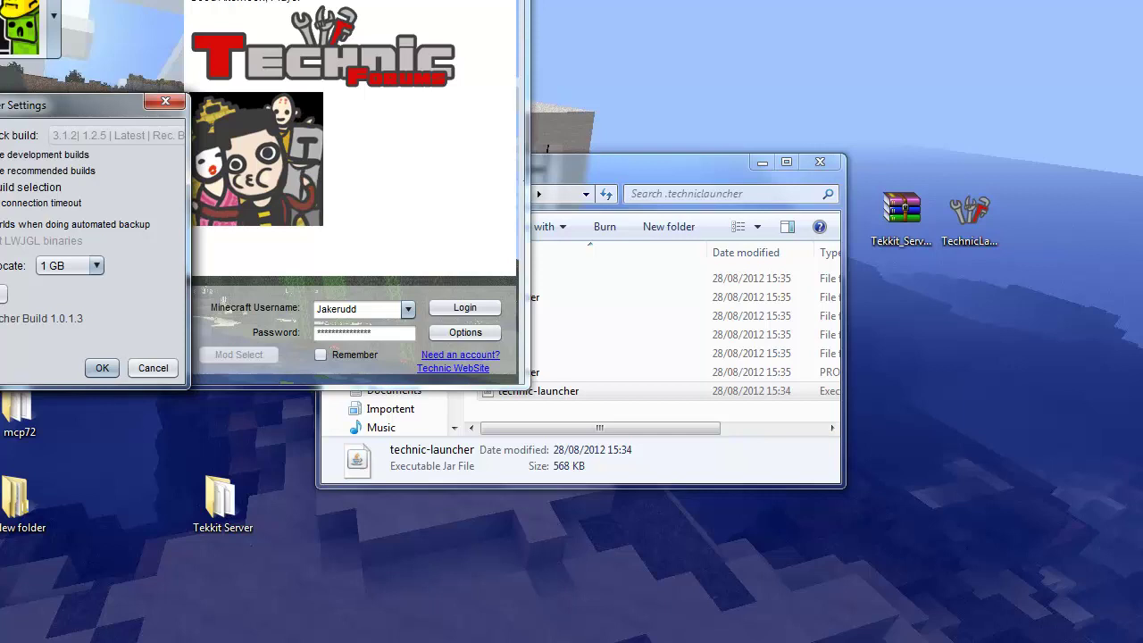
Enable manual build selection, keep modpack build 3.1.2, and cancel out of settings.
click(2, 187)
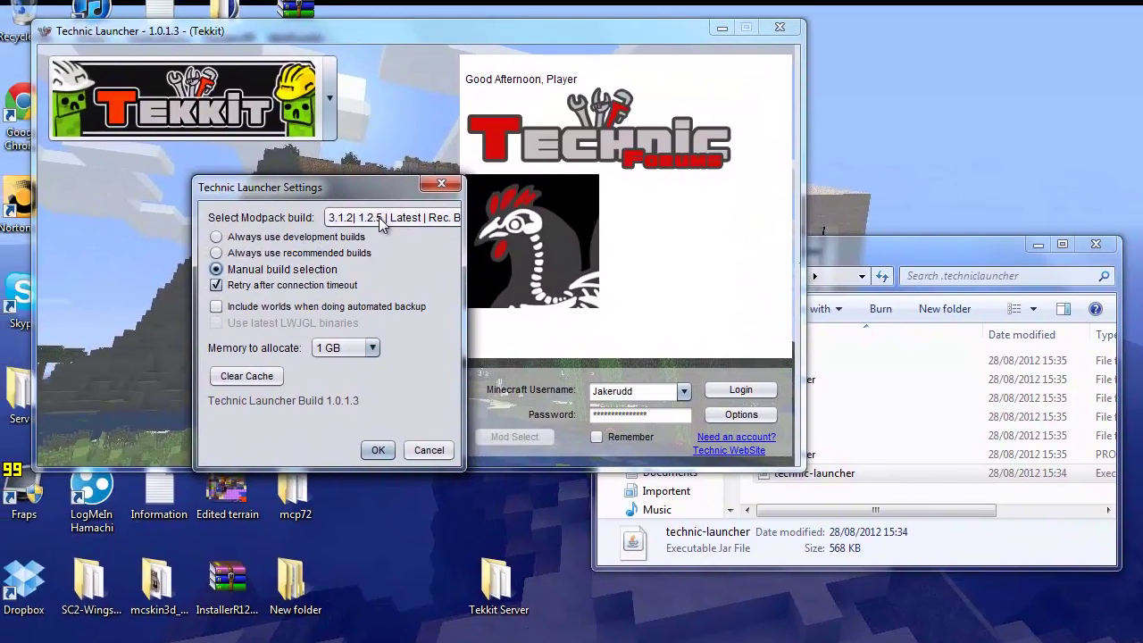
click(161, 135)
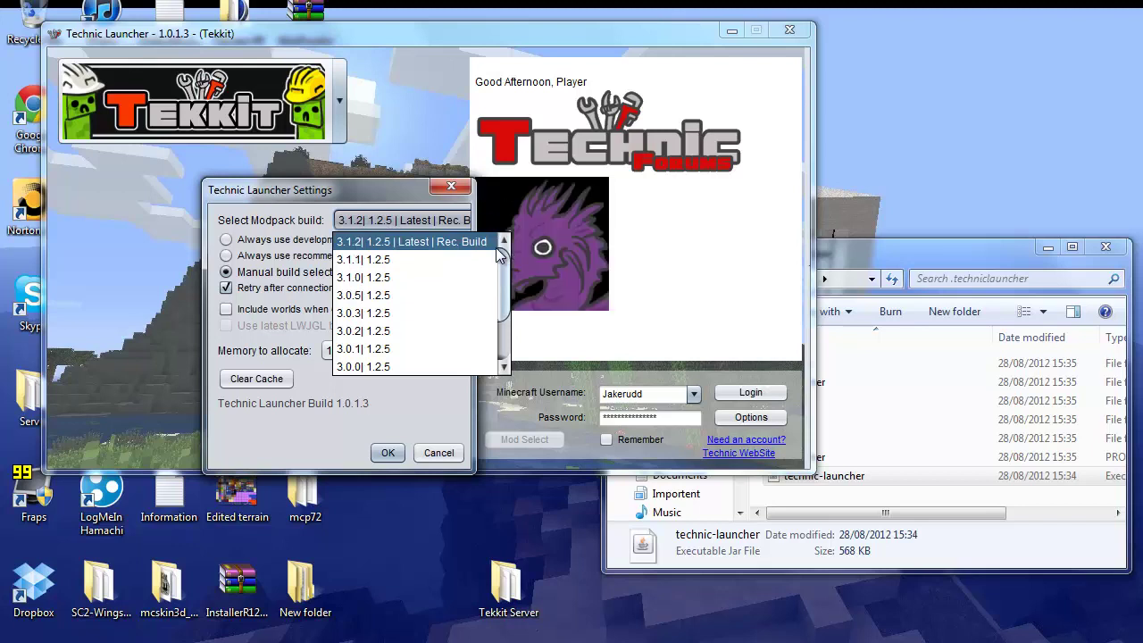
click(259, 237)
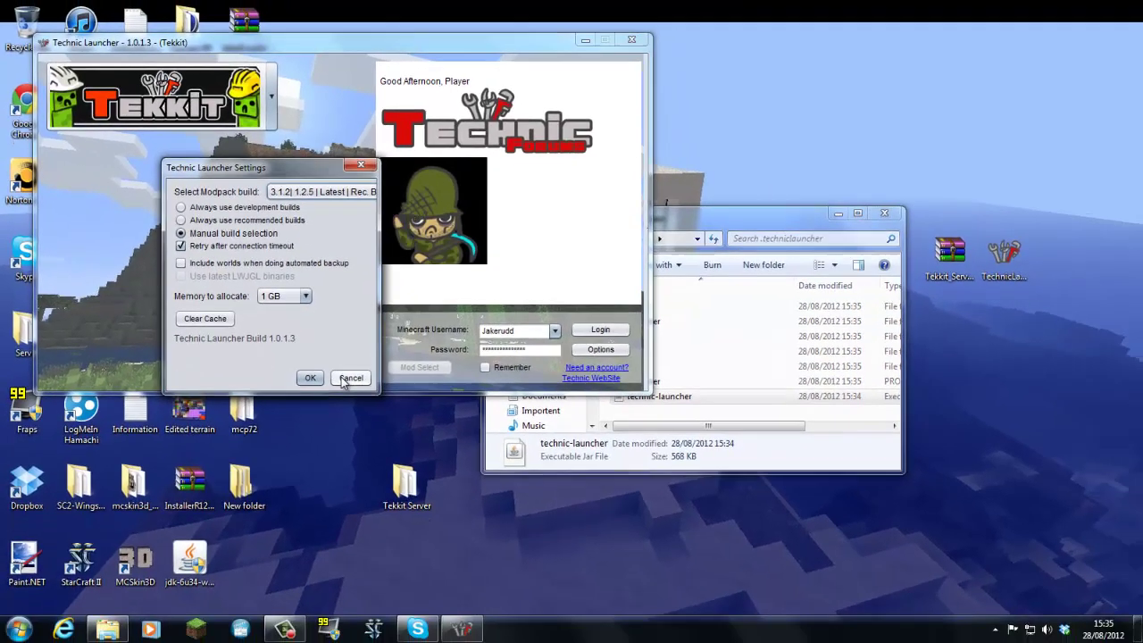
click(351, 378)
Log in to start the Tekkit download, close .techniclauncher, and open the Tekkit Server folder maximized.
click(590, 330)
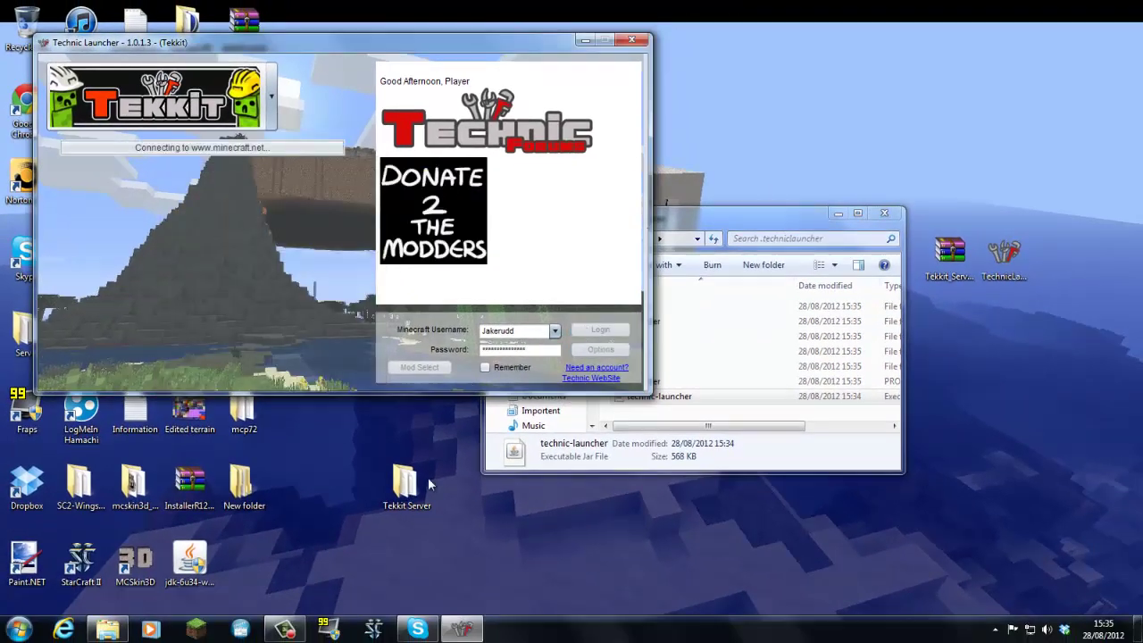
click(703, 229)
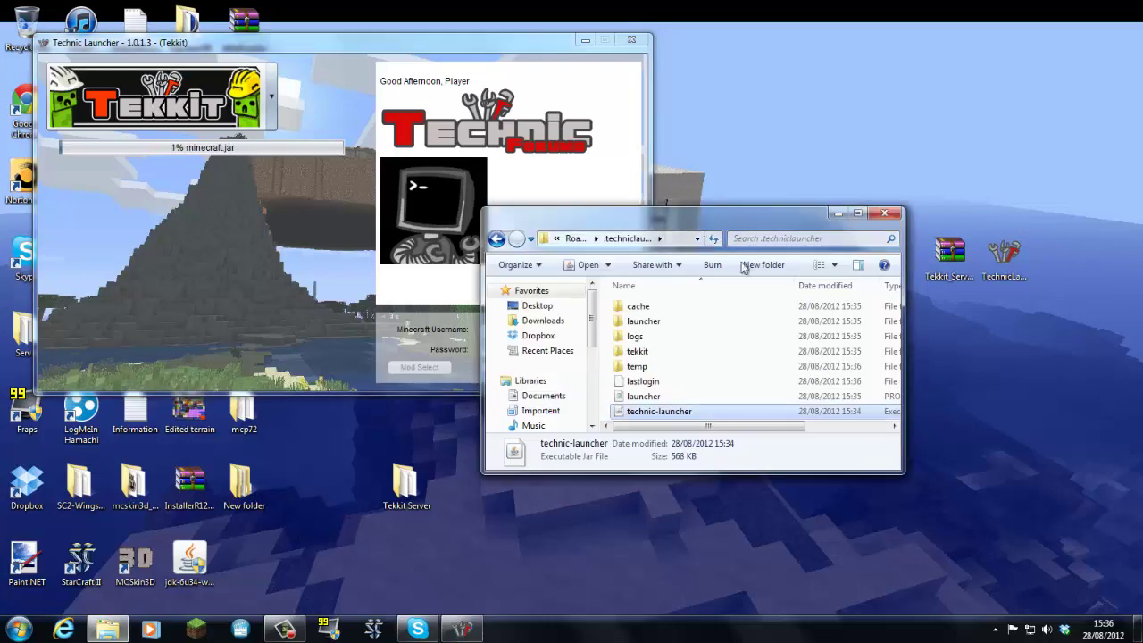
click(882, 215)
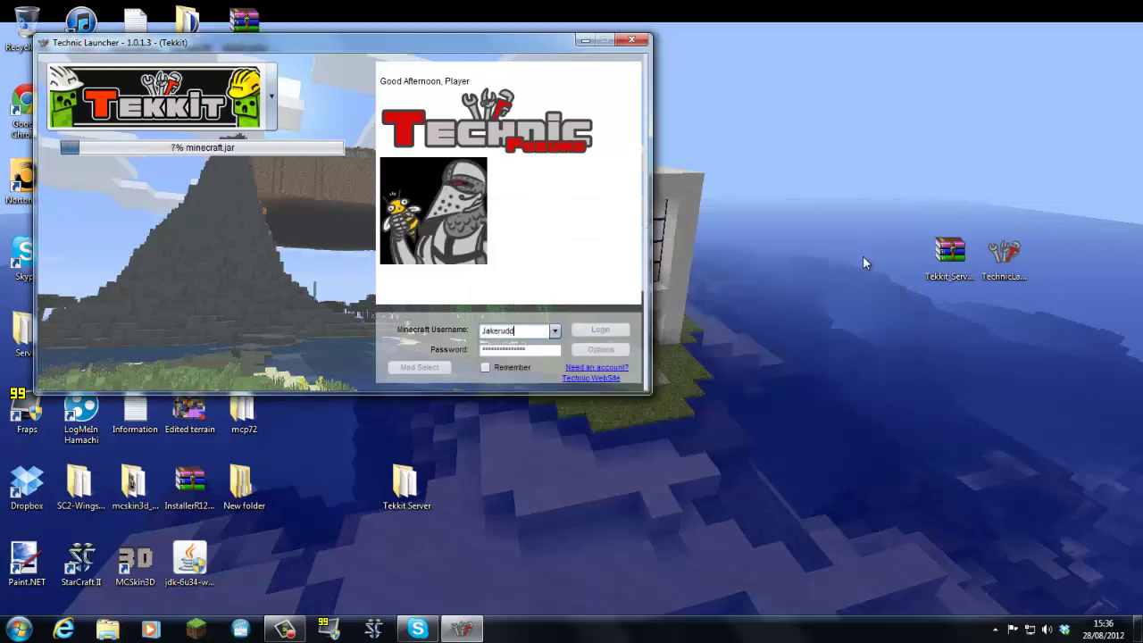
double_click(406, 482)
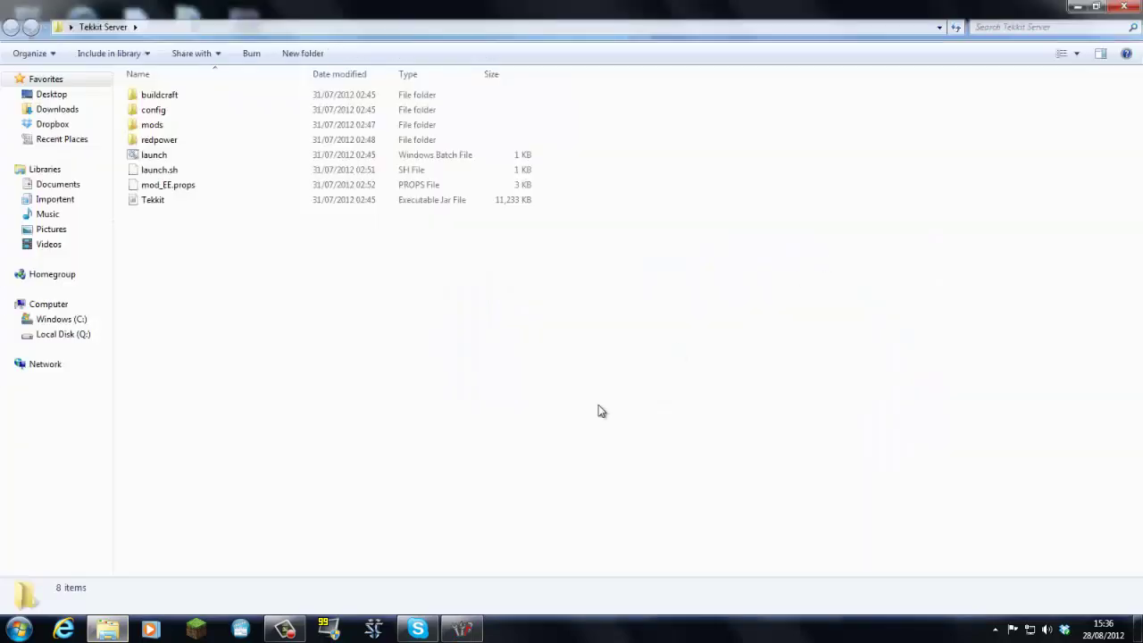
click(857, 213)
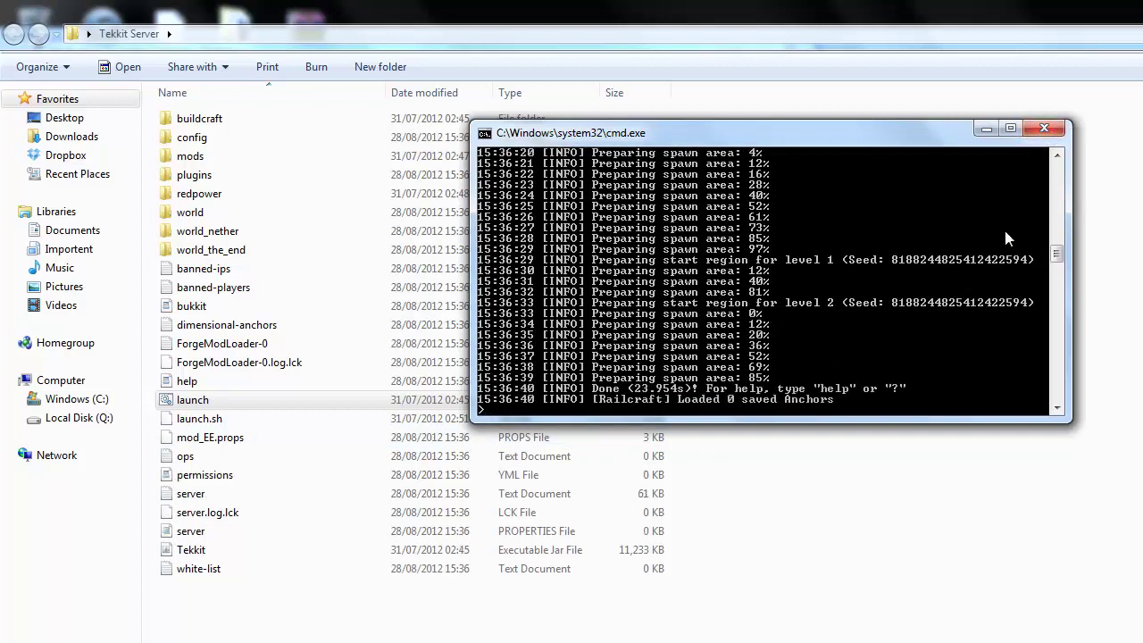
Shut down the Tekkit server with the stop command and close its console window.
text(stop)
key(Return)
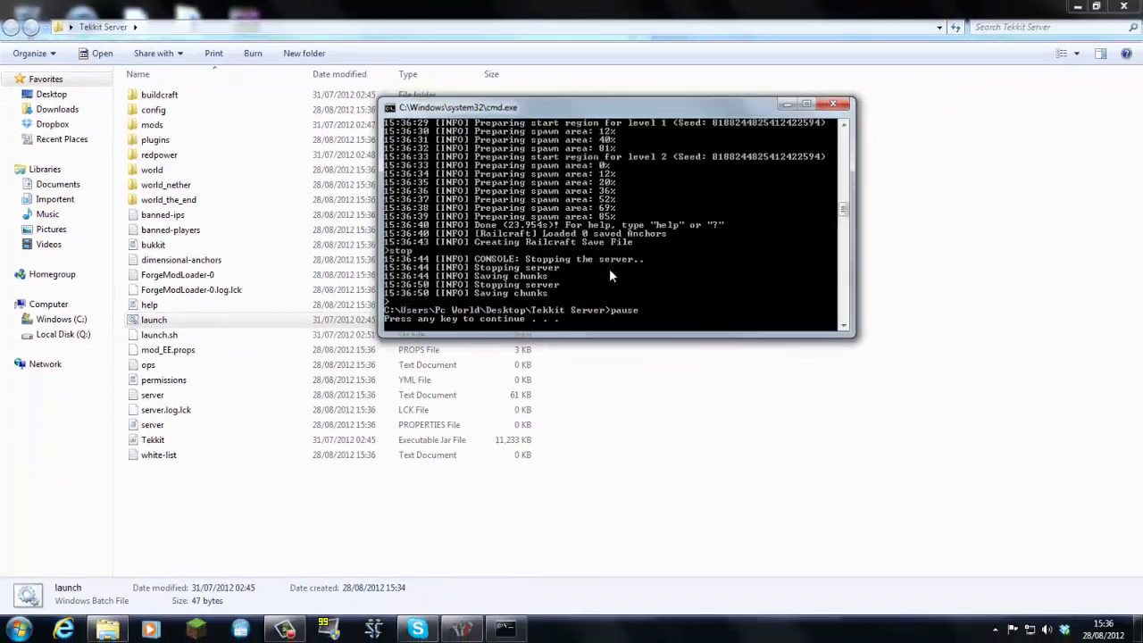
key(Return)
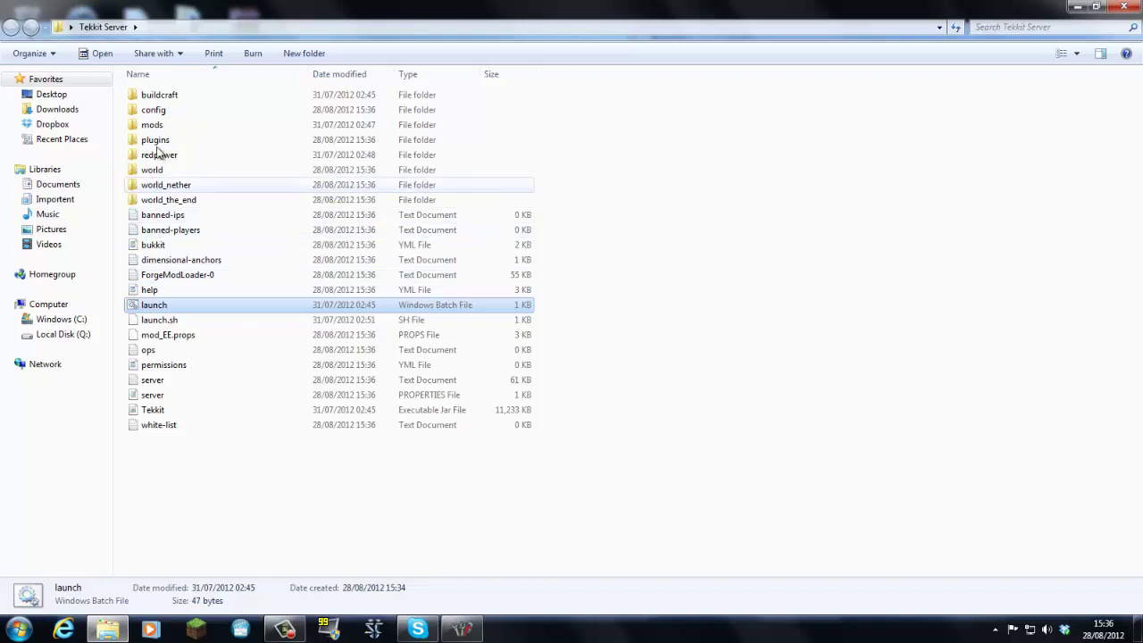
Open server.properties in Notepad and place the caret on the server-ip line for 192.168.0.4.
click(166, 394)
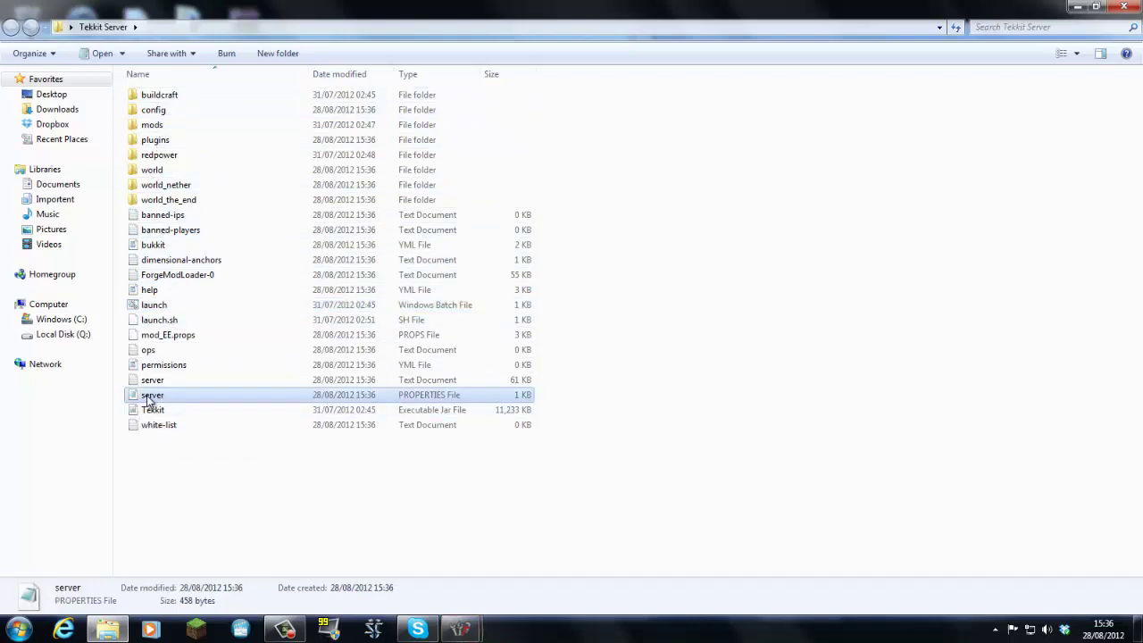
key(Up)
key(Down)
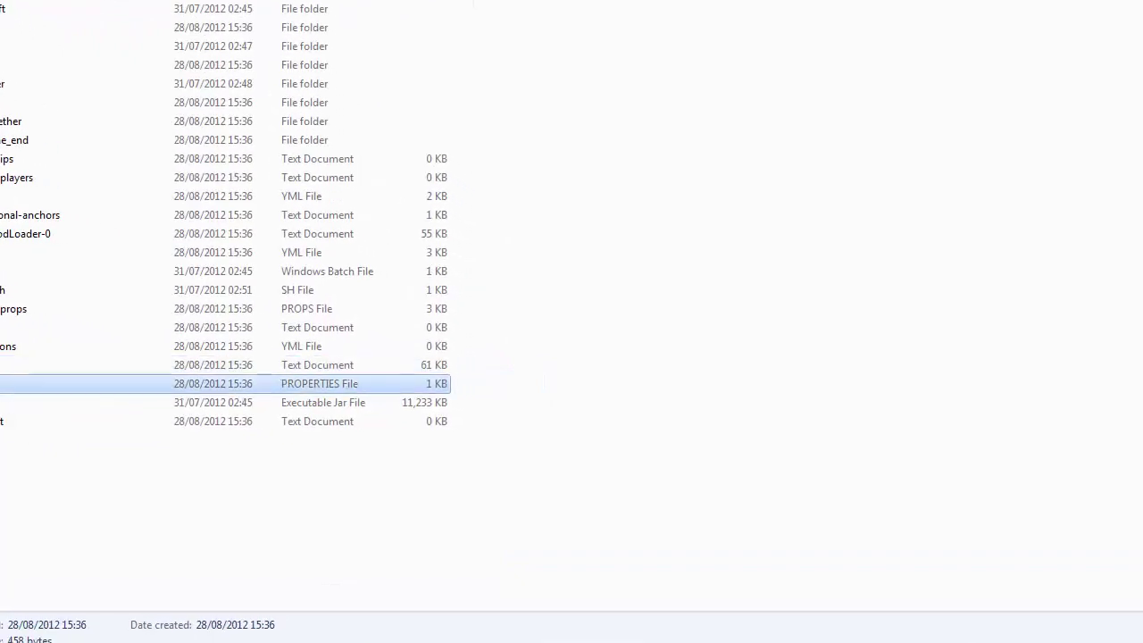
key(Return)
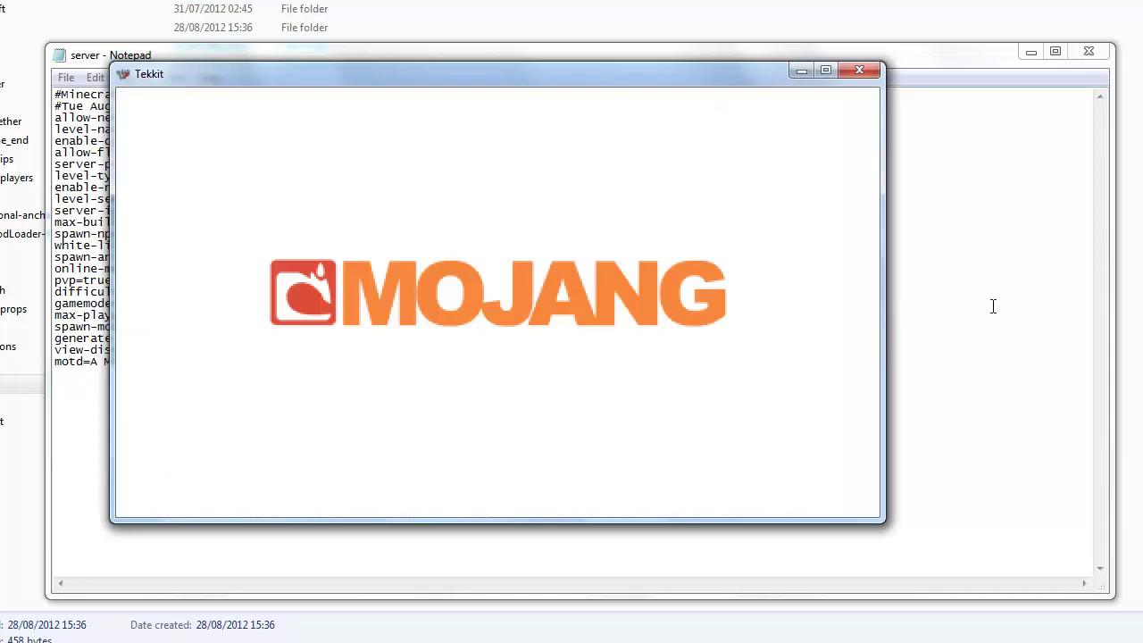
click(993, 306)
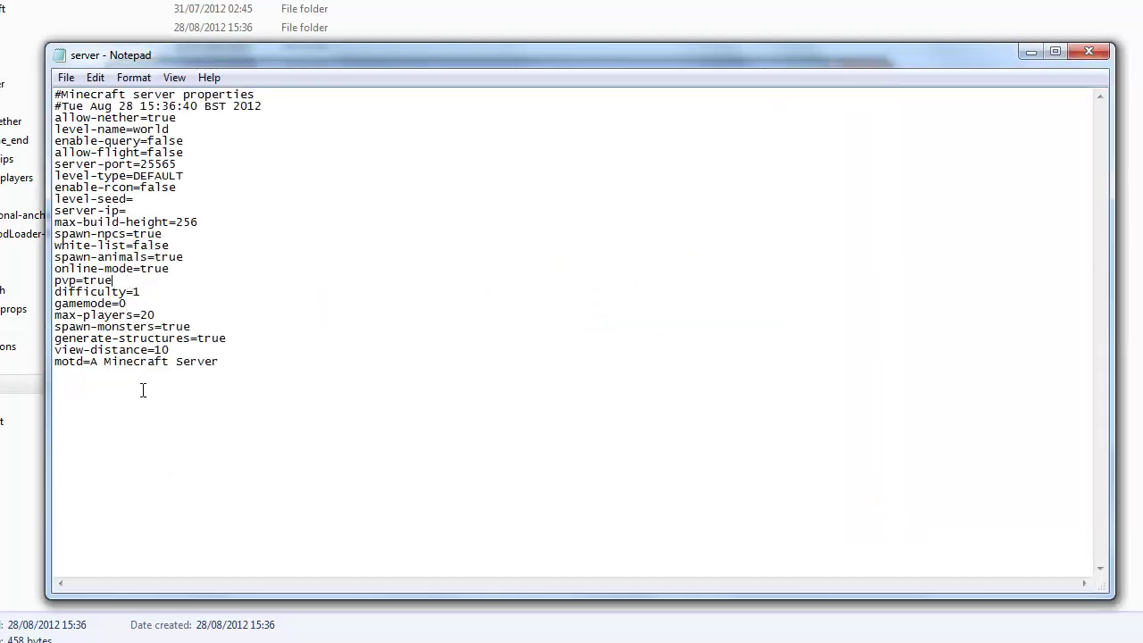
drag(277, 362, 217, 140)
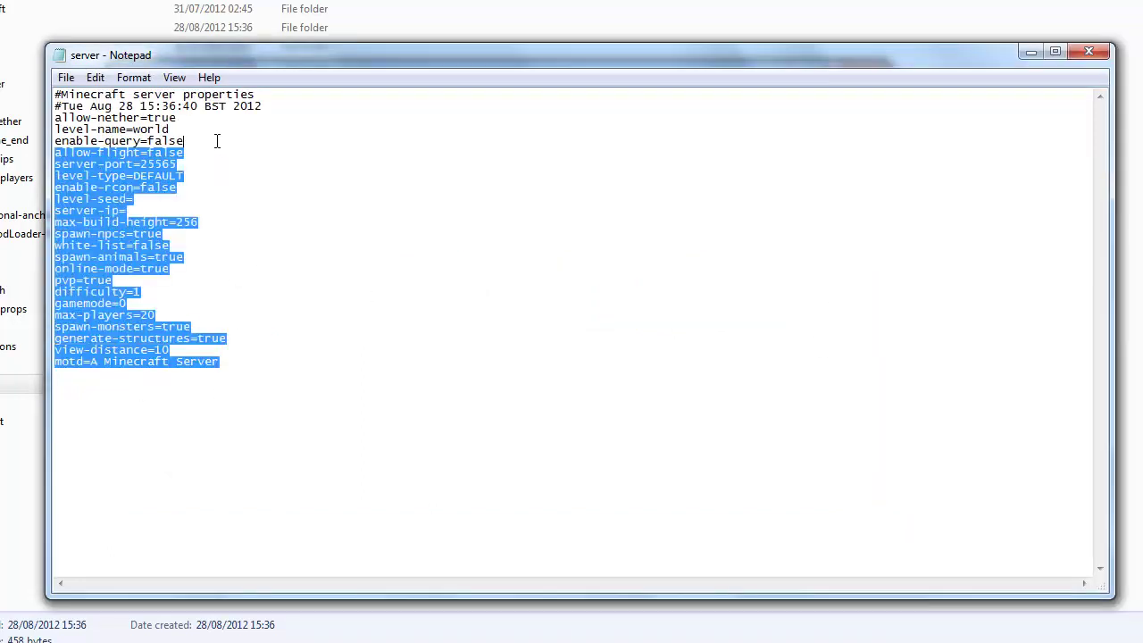
click(274, 242)
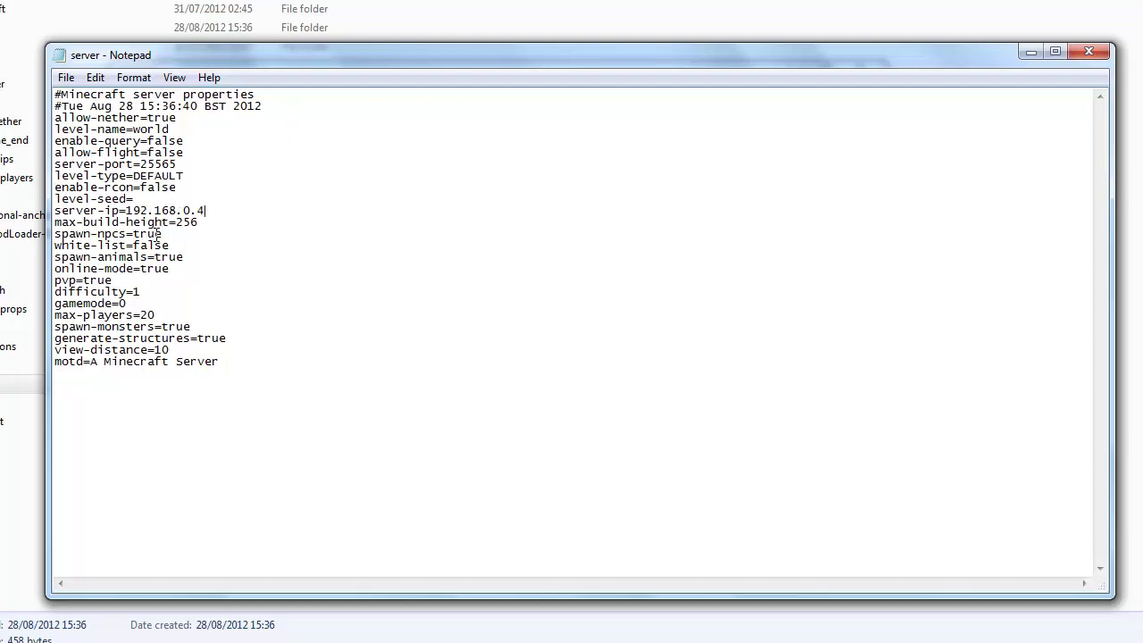
Save the edited server.properties while closing Notepad, and relaunch the Tekkit server.
click(1088, 51)
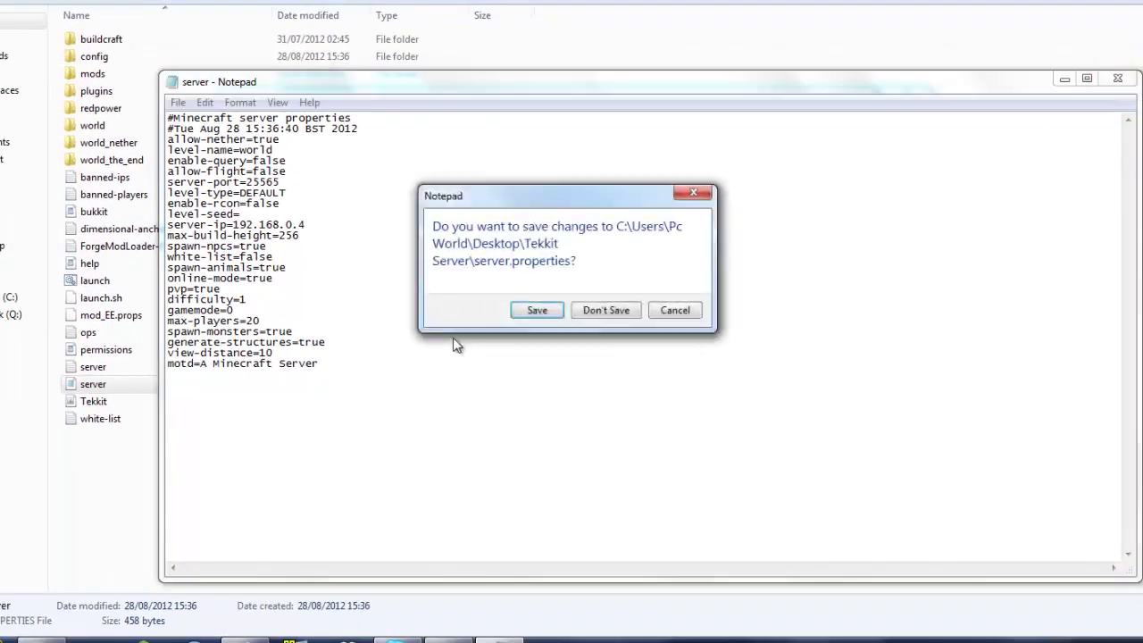
click(536, 311)
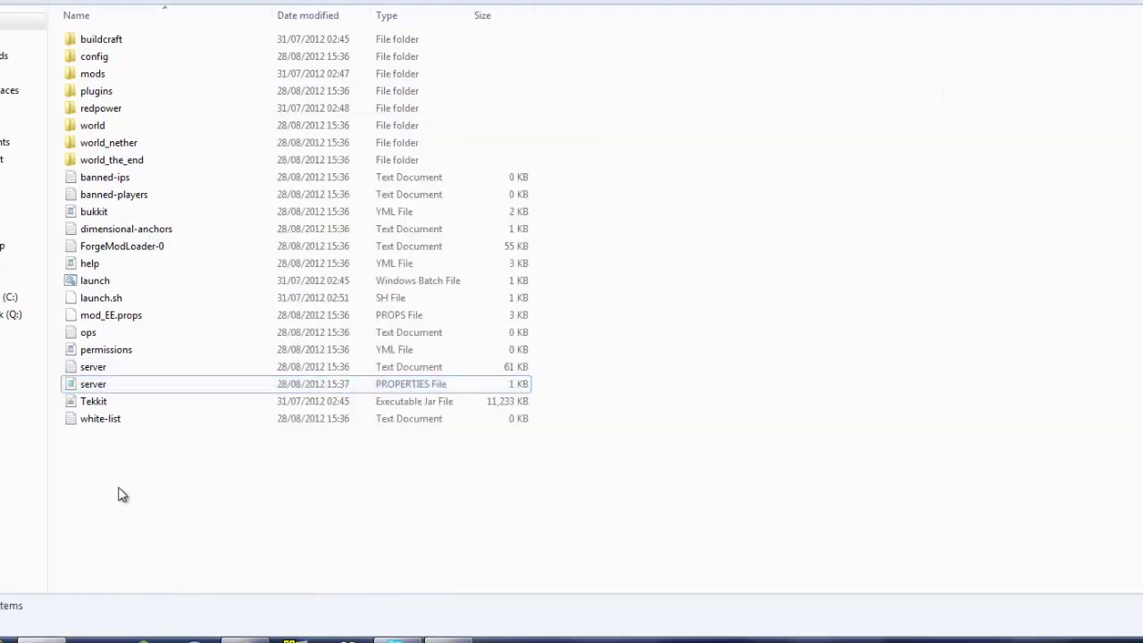
double_click(102, 280)
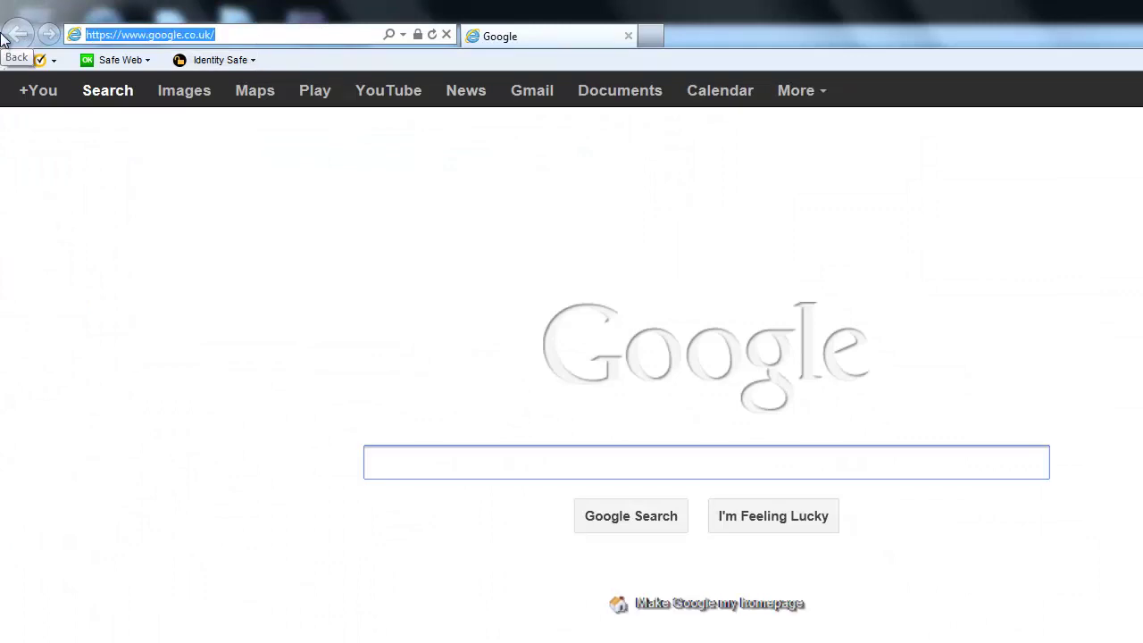
Look up the public IP address on ipchicken.com, then close Internet Explorer.
key(BackSpace)
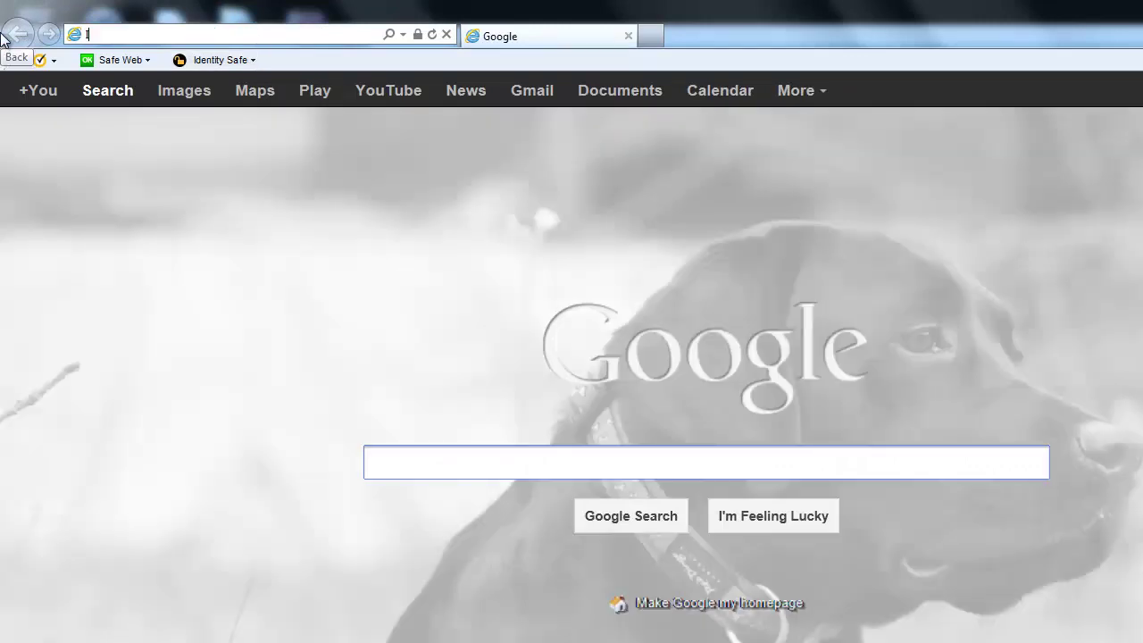
text(ipchicken.com)
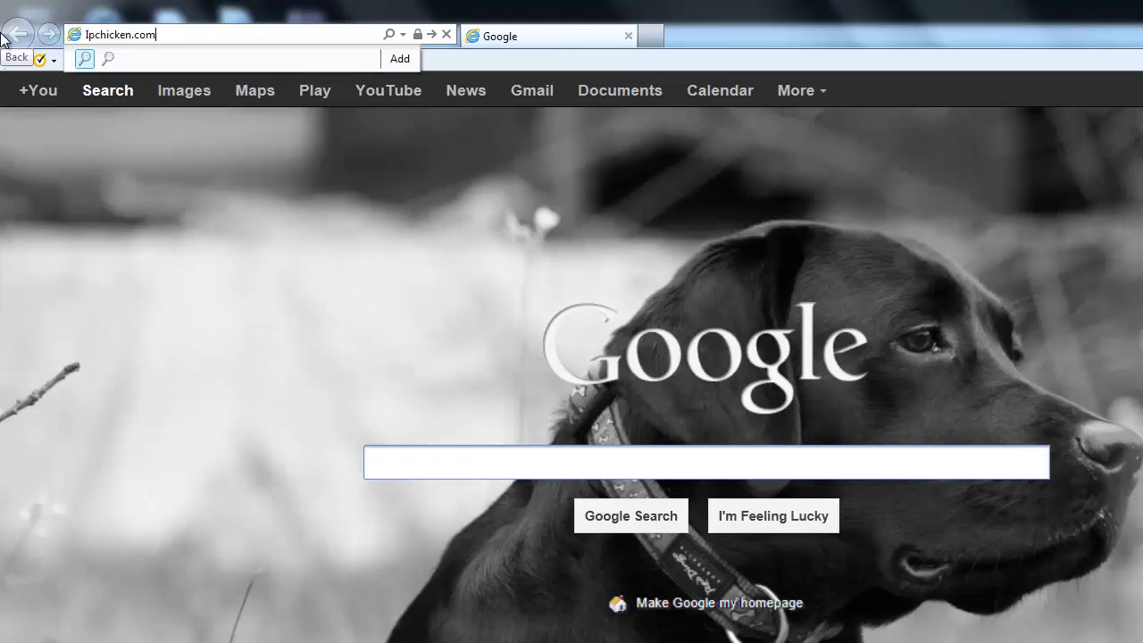
key(Return)
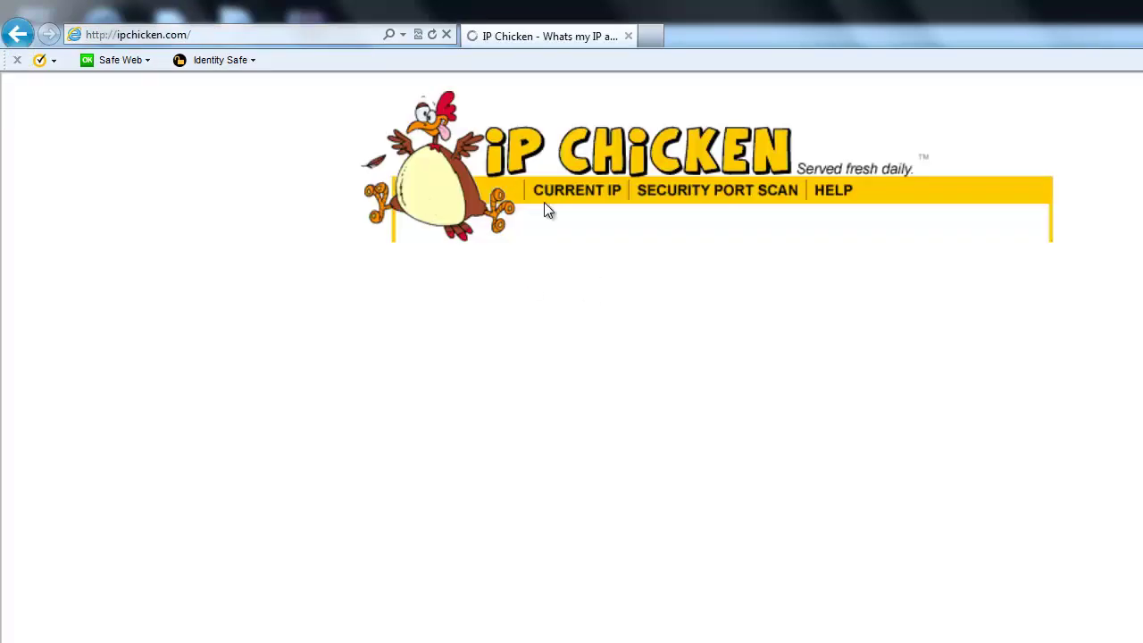
mouse_move(674, 332)
mouse_down()
mouse_move(775, 334)
mouse_move(681, 326)
mouse_up()
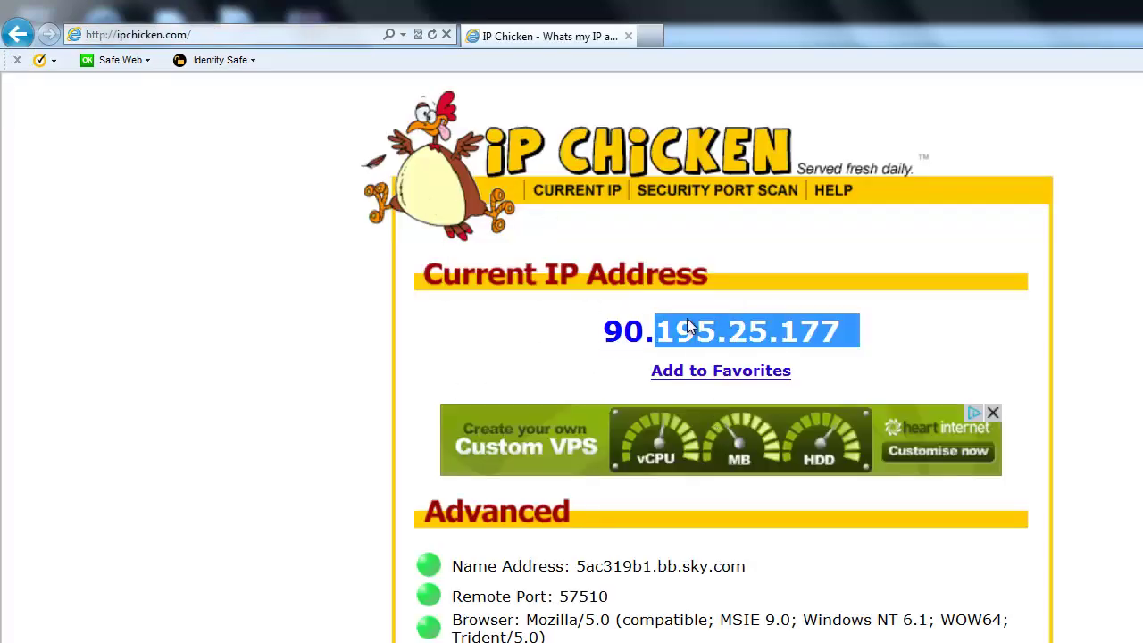
double_click(744, 309)
click(898, 356)
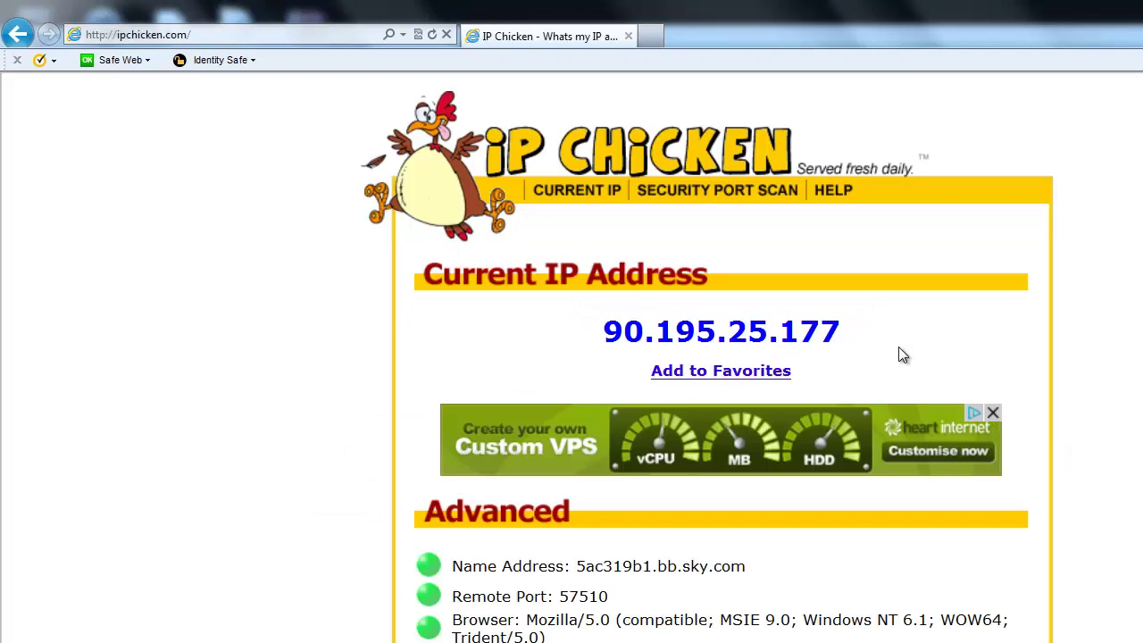
click(629, 36)
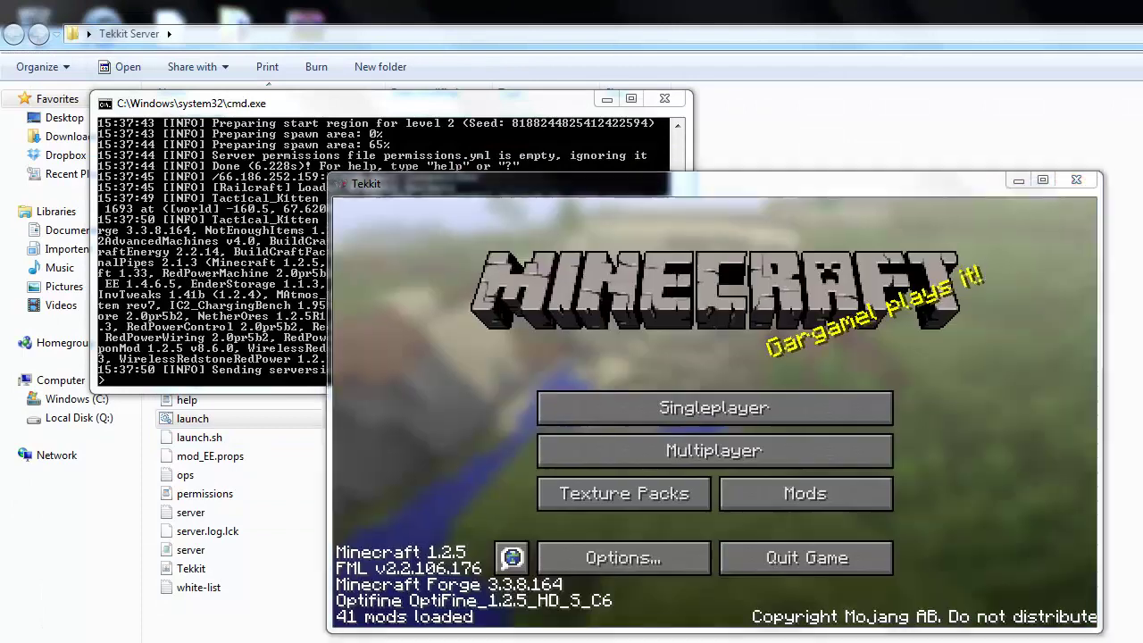
Add a multiplayer server entry with address 192.168.0.4 and select the new Minecraft Server.
click(724, 455)
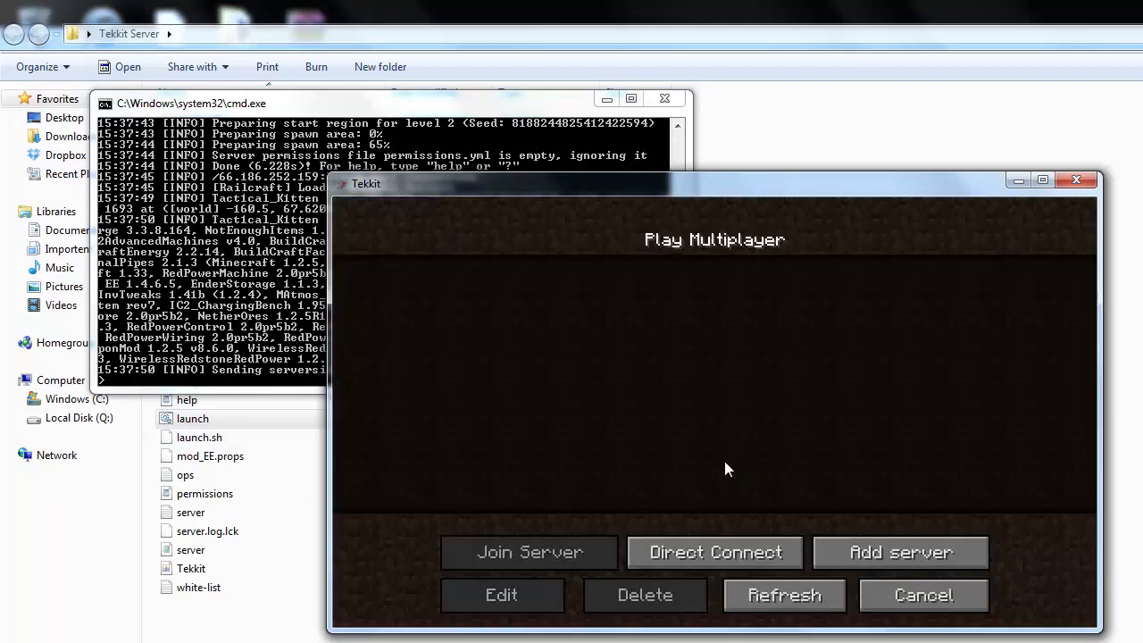
click(778, 566)
click(812, 568)
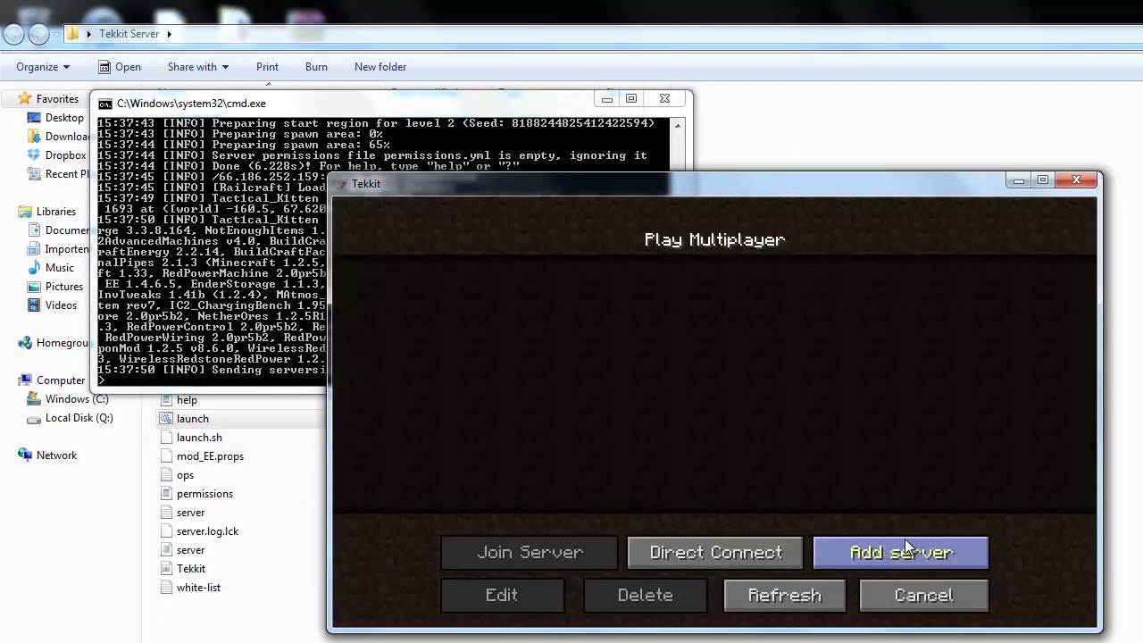
click(906, 549)
click(642, 412)
text(192.1)
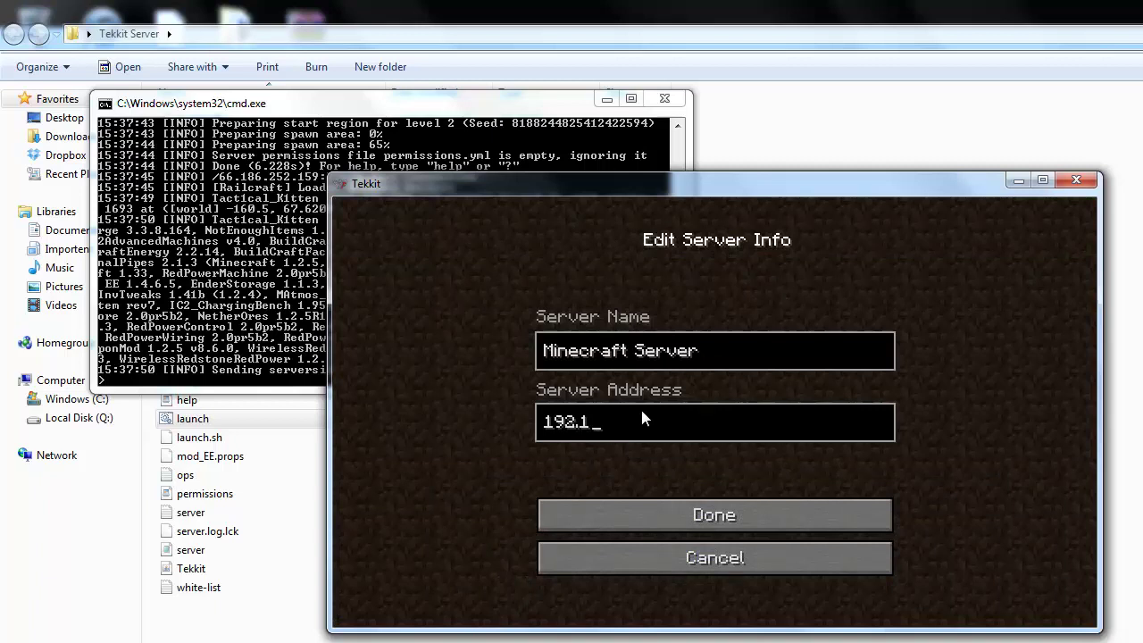
text(68.0.4)
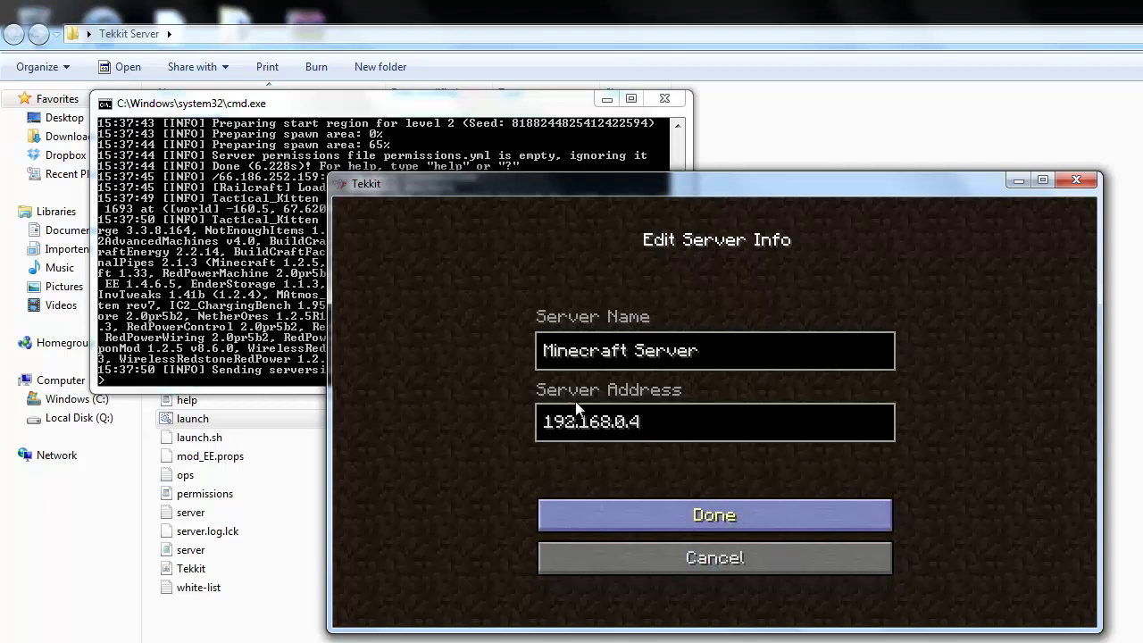
key(Return)
click(655, 407)
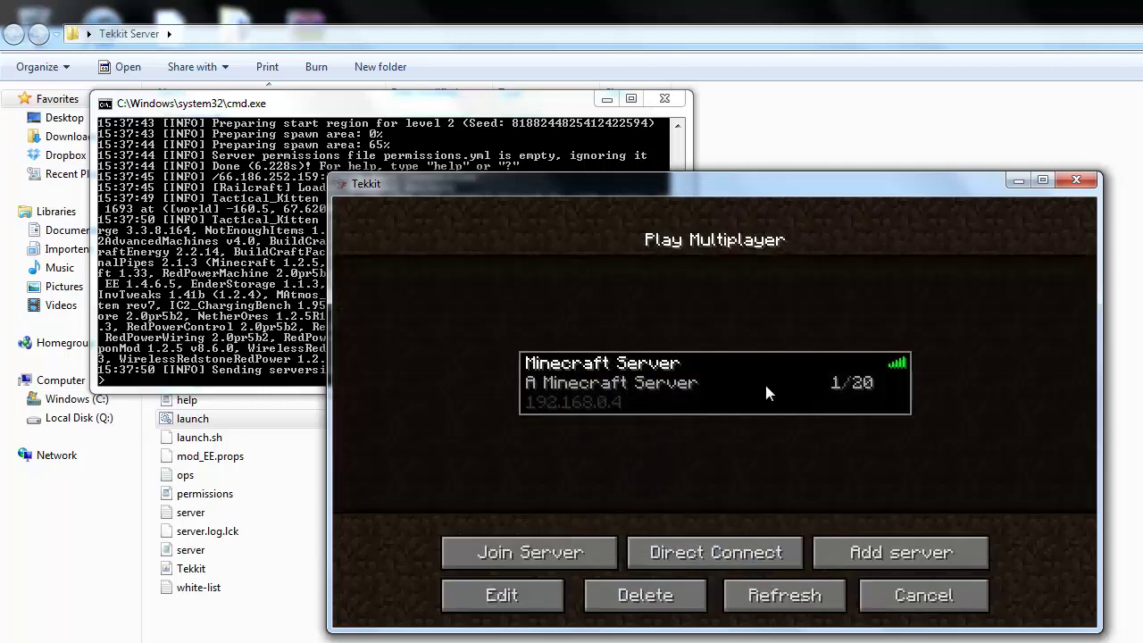
Join the Minecraft Server, switch Video Settings graphics from Fancy to Fast, and walk around.
click(594, 552)
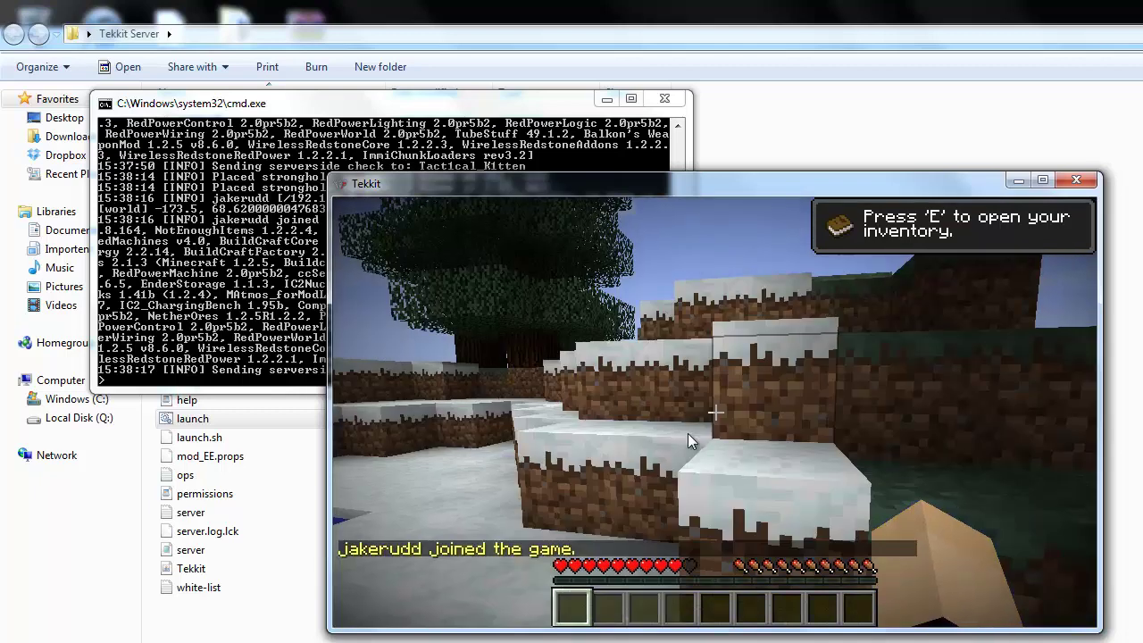
key(e)
key(e)
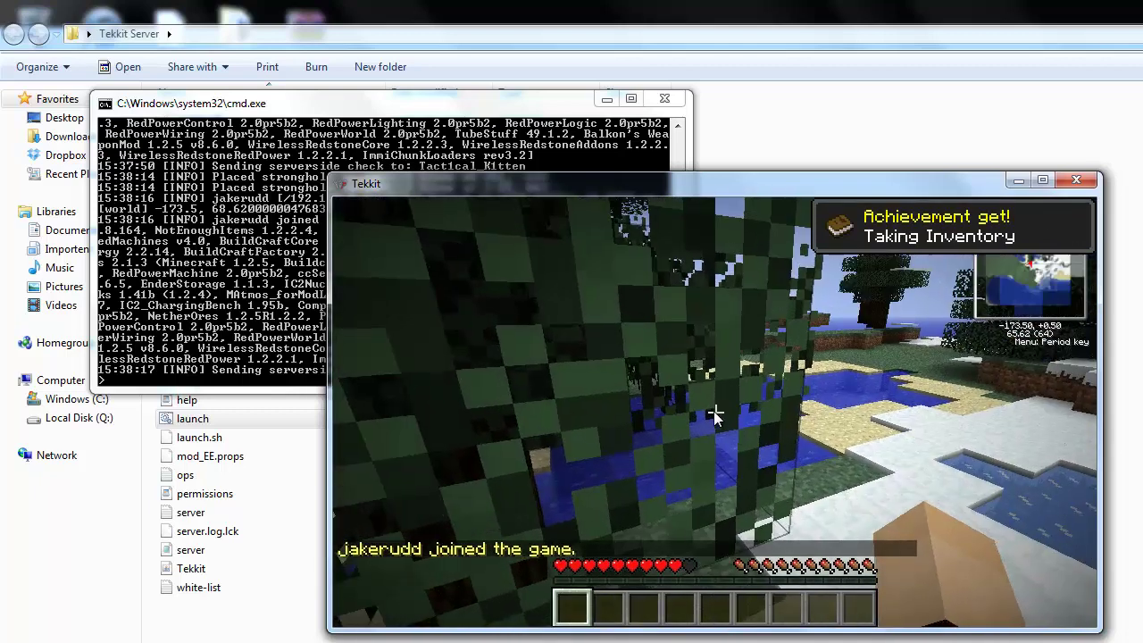
key(Escape)
click(688, 464)
click(693, 446)
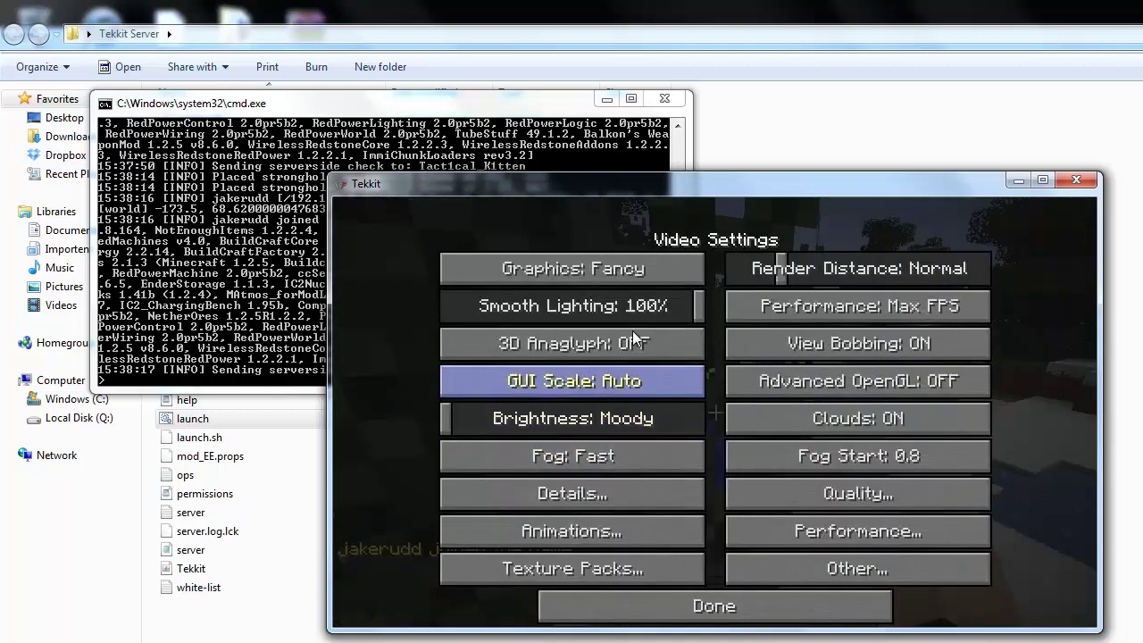
click(632, 275)
key(Escape)
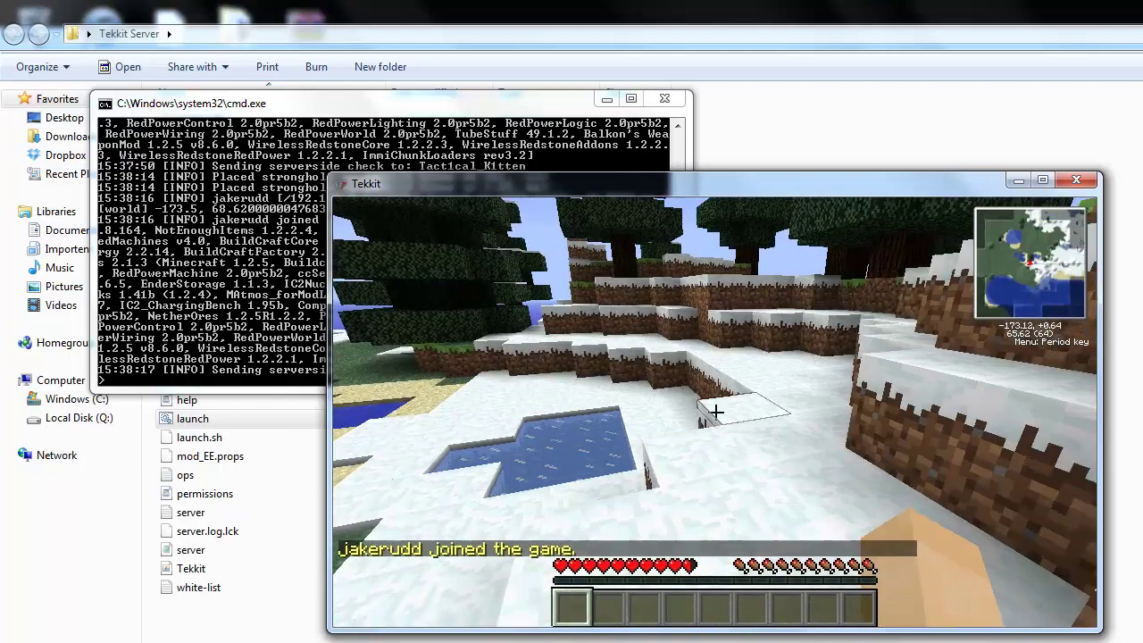
key(w)
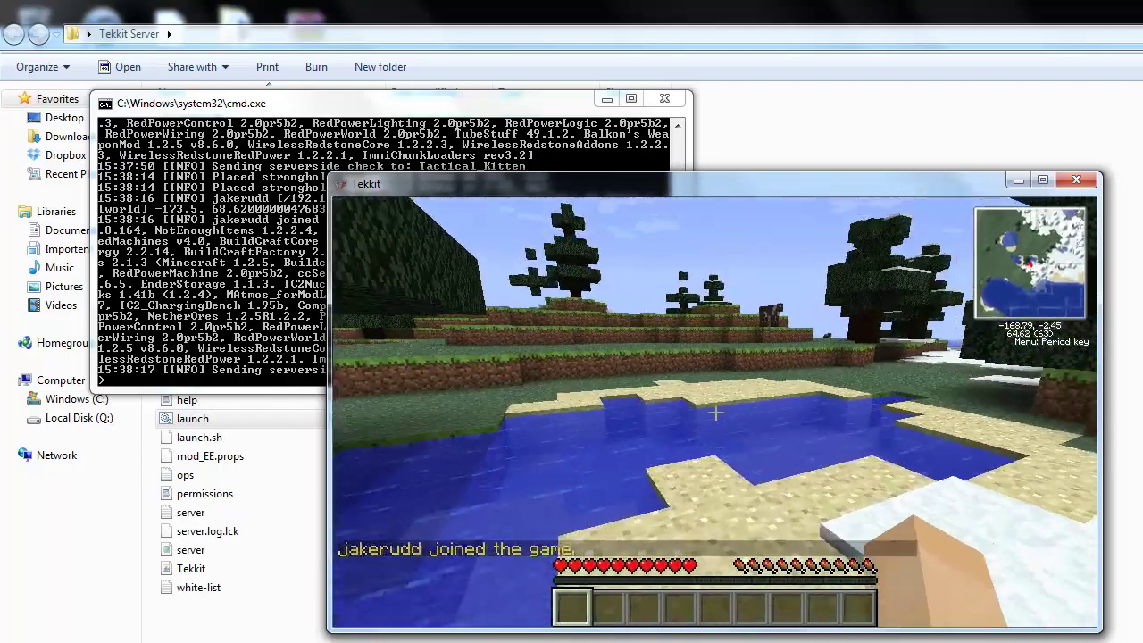
key(w)
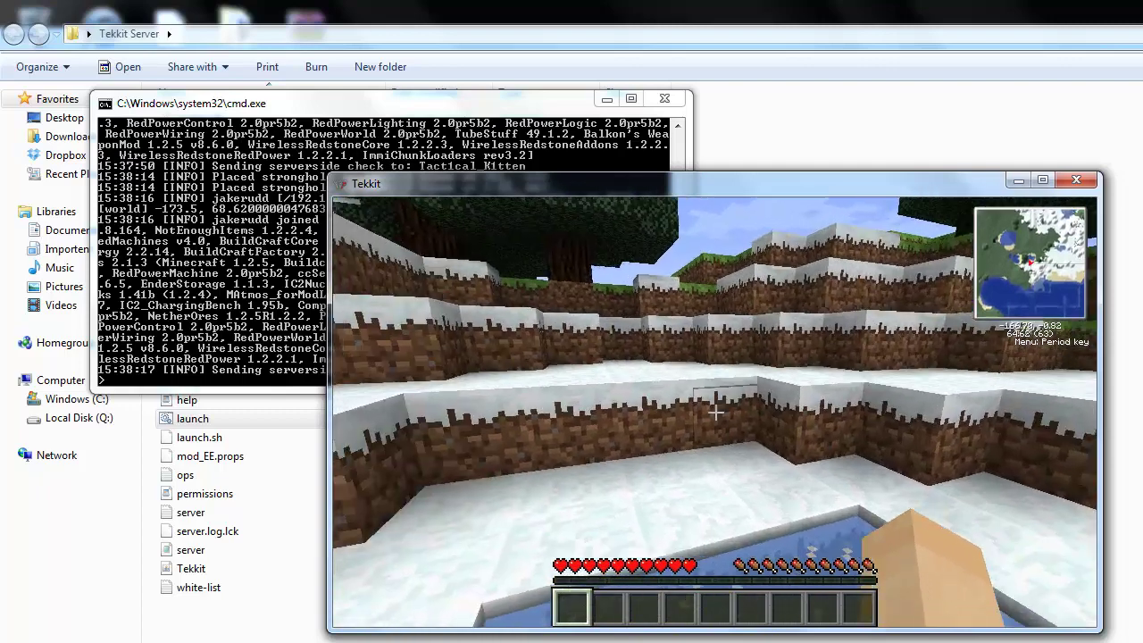
Make the joined player a server operator with the op command in the server console.
key(t)
click(170, 308)
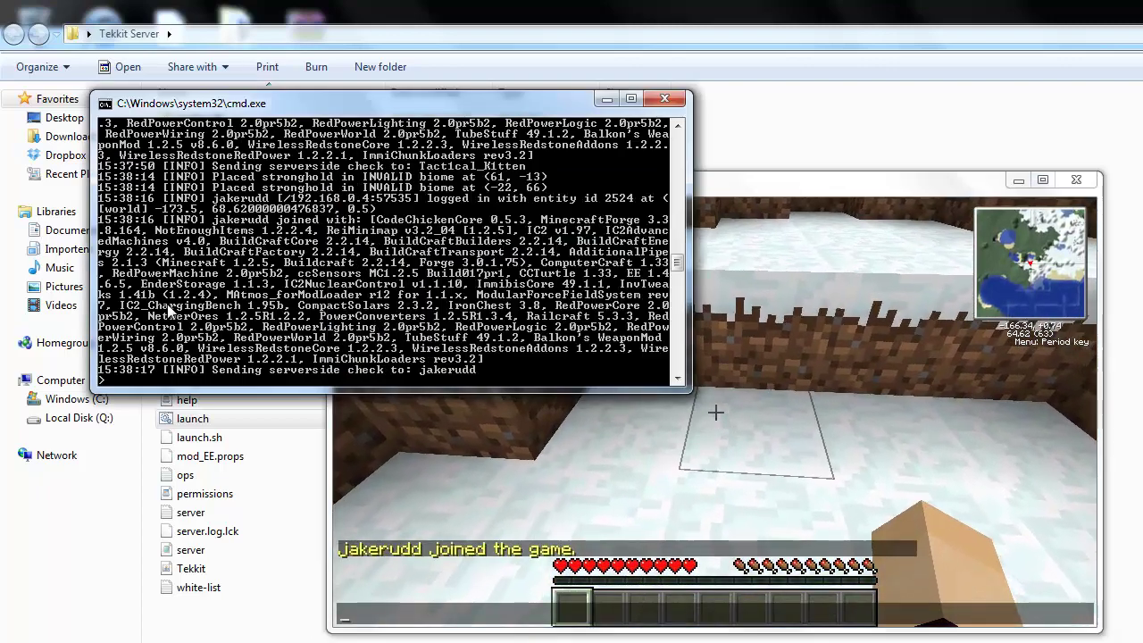
text(op jha)
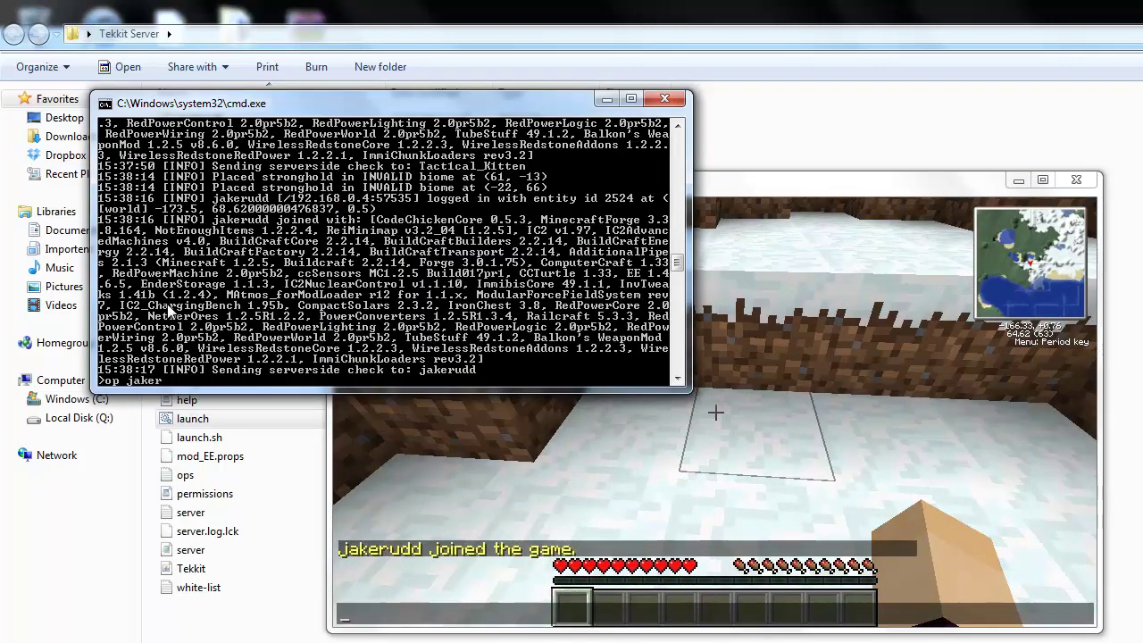
key(Return)
List the server's 38 plugins with /plugins in the game chat.
click(832, 460)
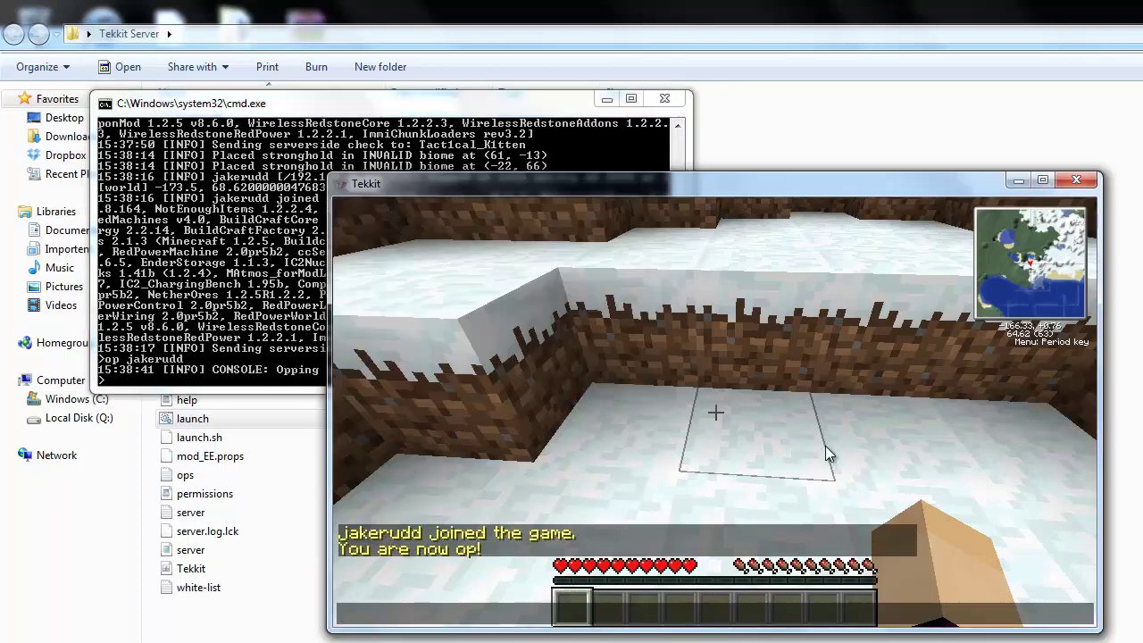
text(/plugins)
key(Return)
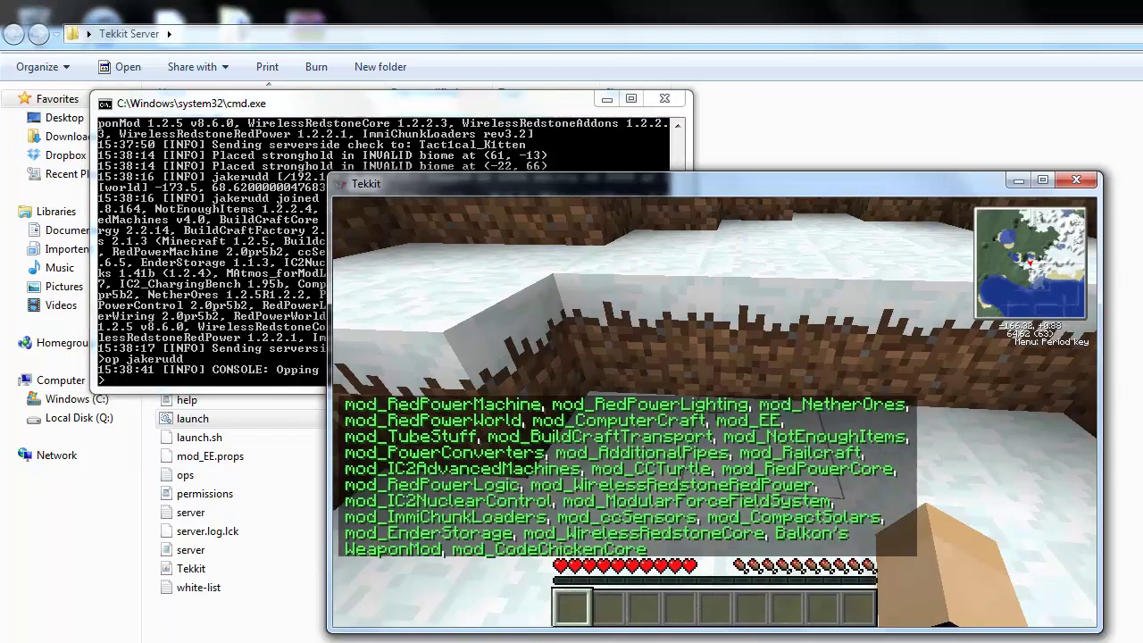
key(t)
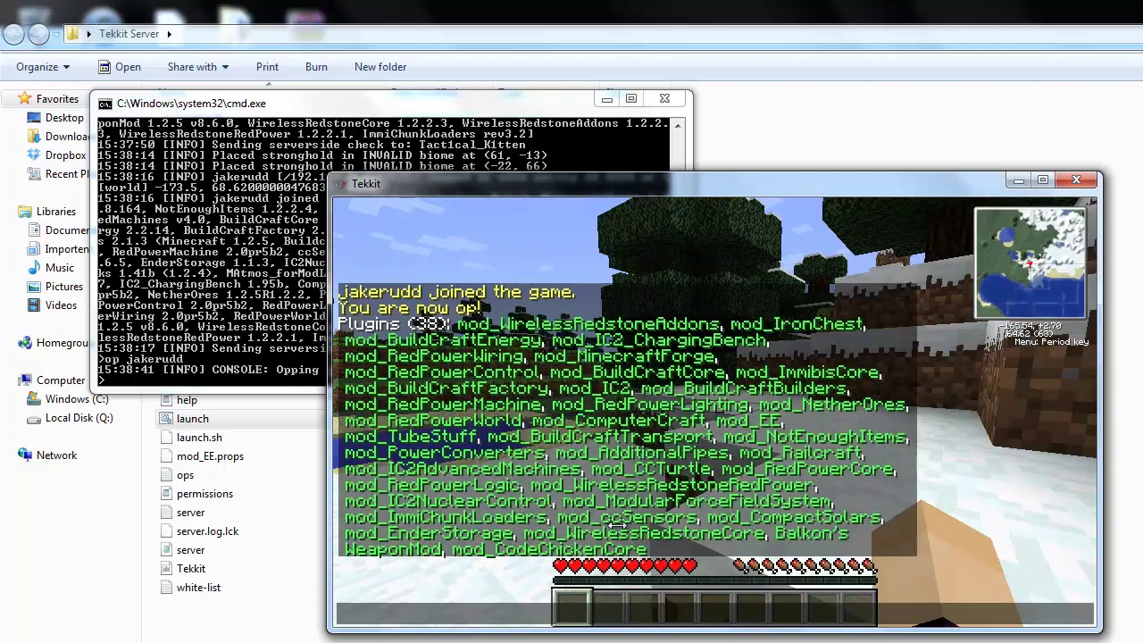
key(Escape)
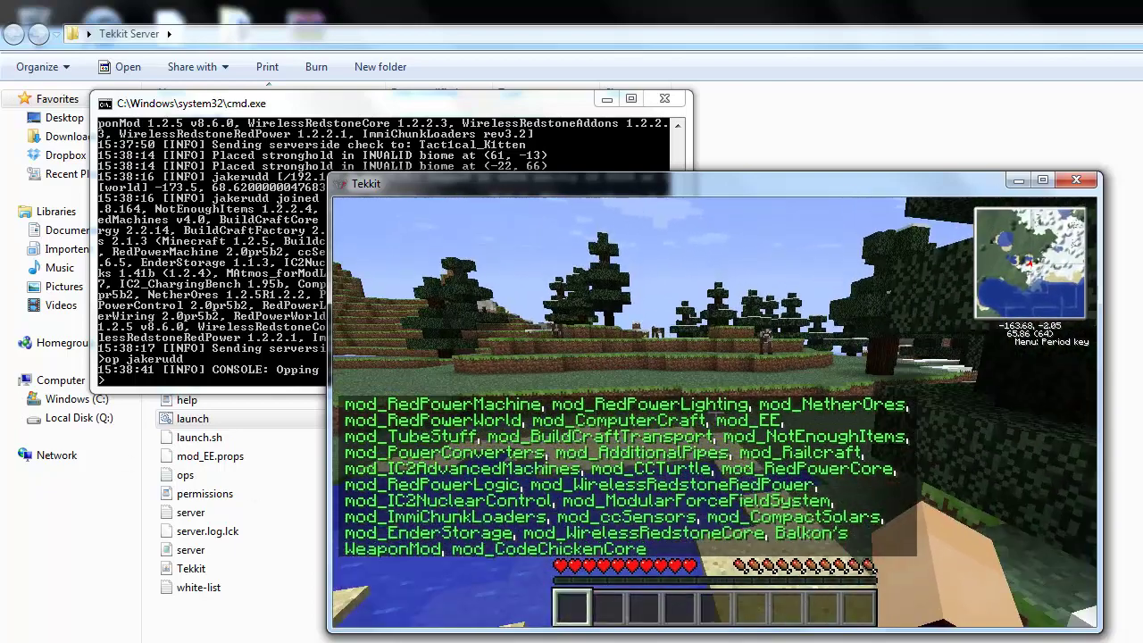
Try /gm 1 for creative mode, then start a /gamemode command for the player.
text(t)
text(/gm 1)
key(Return)
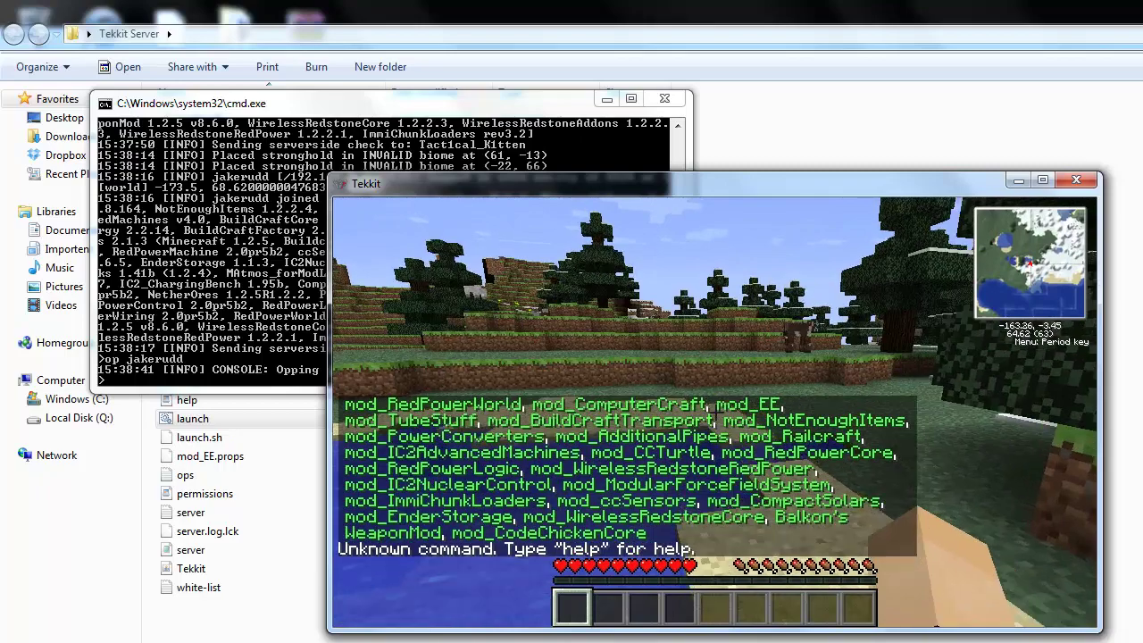
text(t/gam)
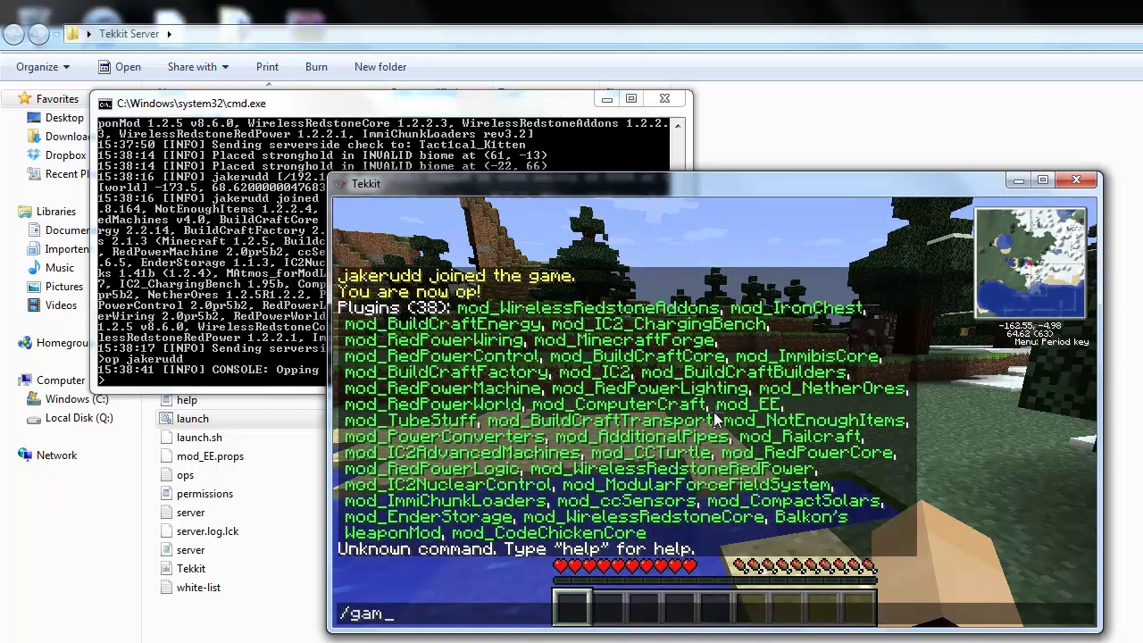
text(emode jakerudd)
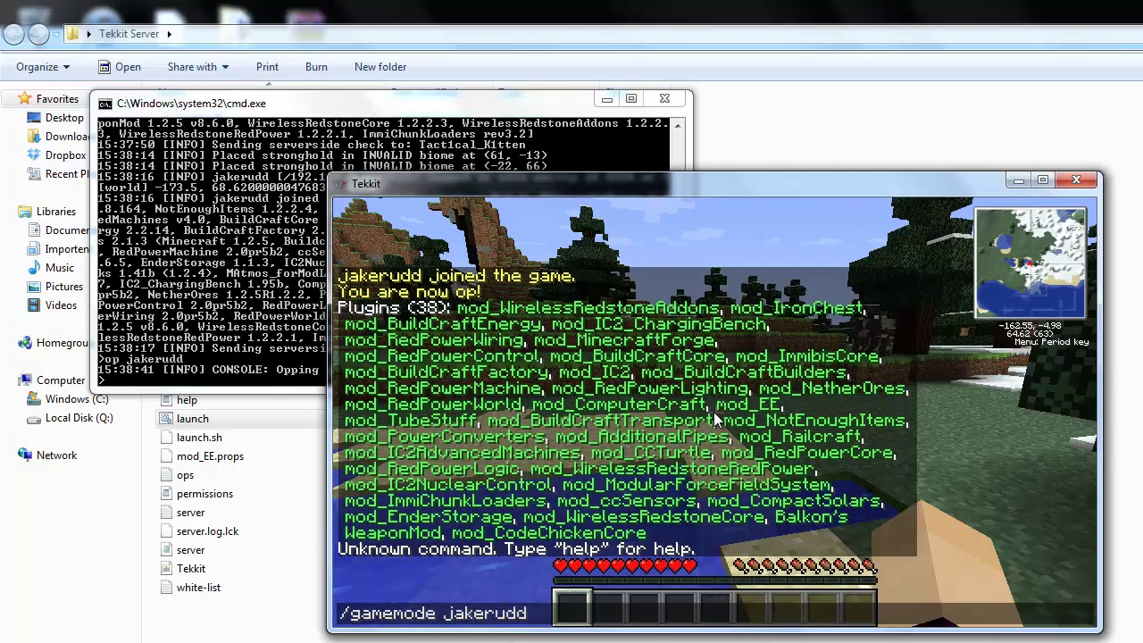
Switch the player to game mode 1 (creative) and fly up above the terrain.
key(Return)
key(w)
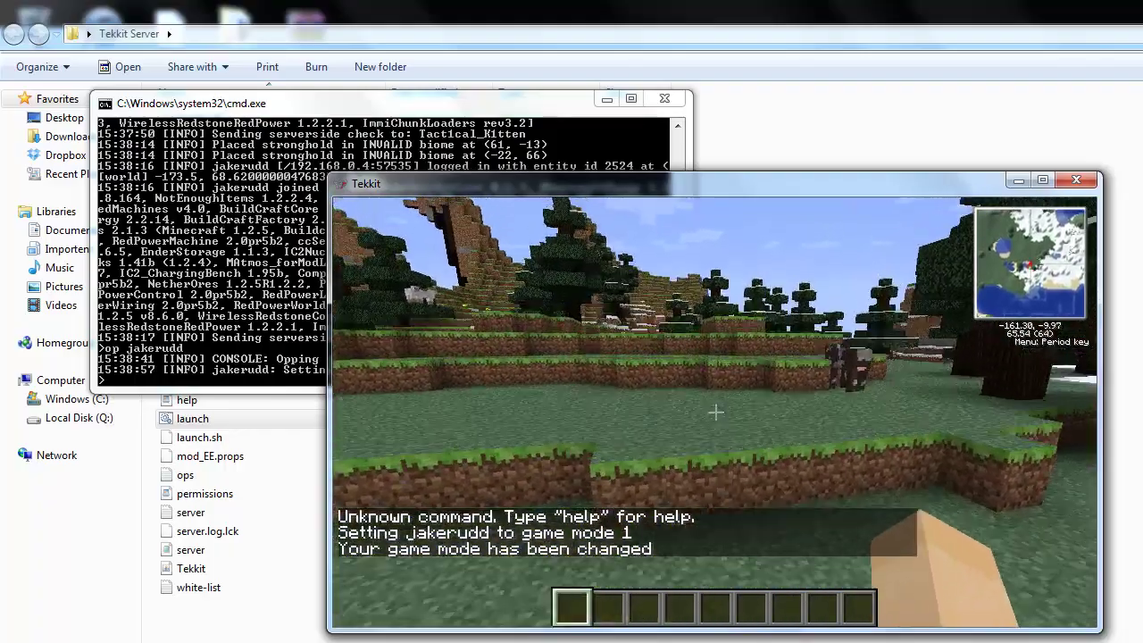
key(space)
key(space)
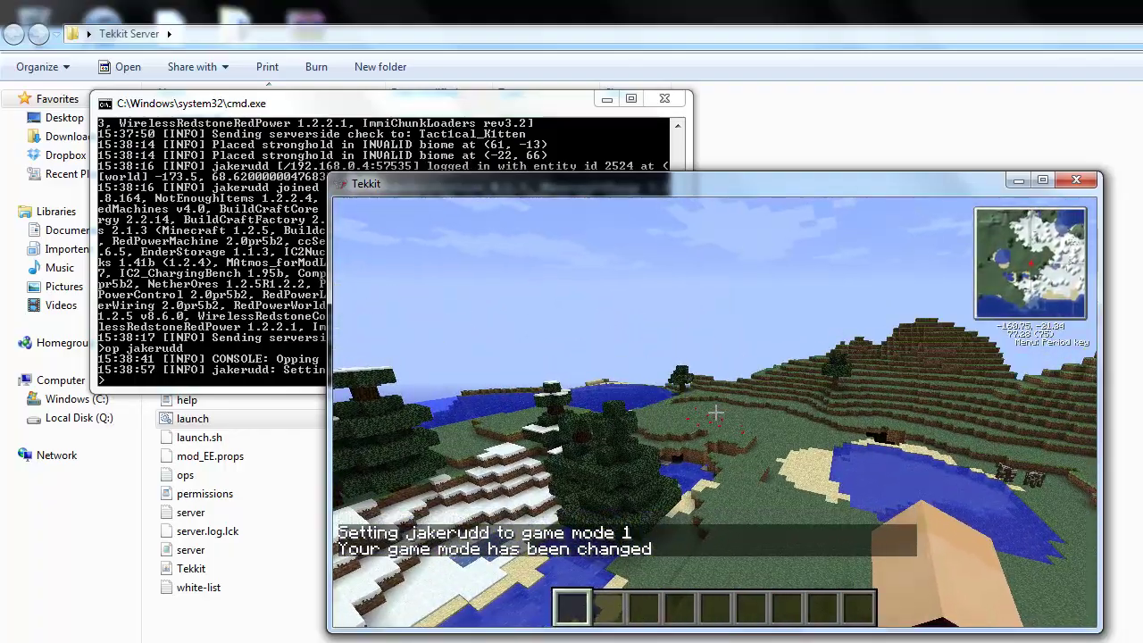
Open the creative Item Selection inventory and page through the items to page 9/51.
key(e)
click(920, 603)
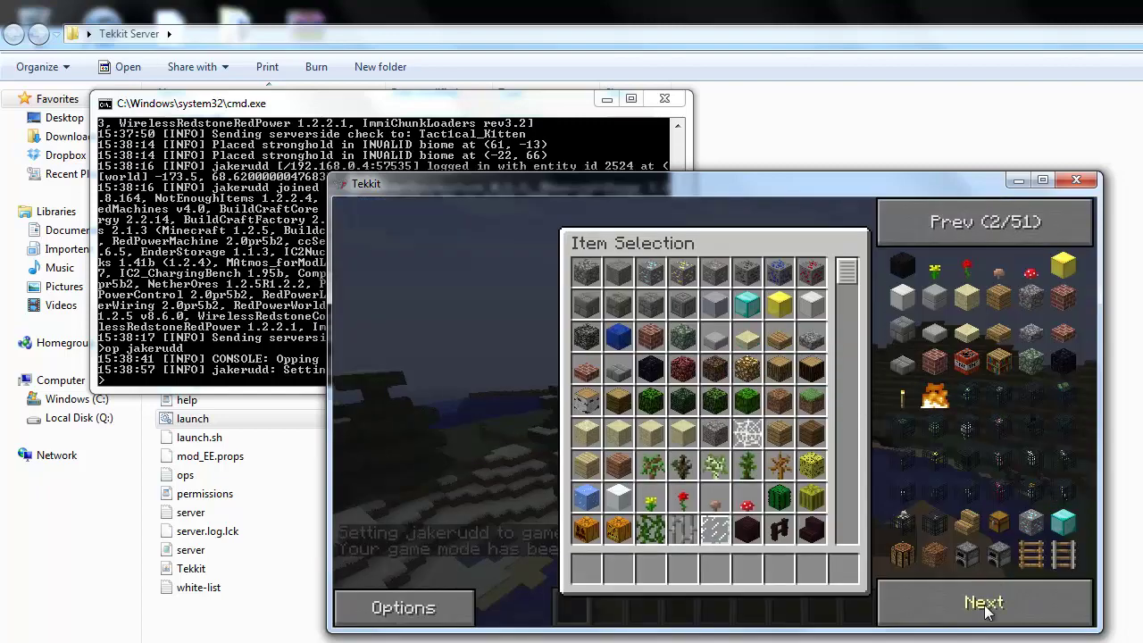
click(983, 607)
click(986, 608)
click(986, 607)
click(985, 607)
click(985, 607)
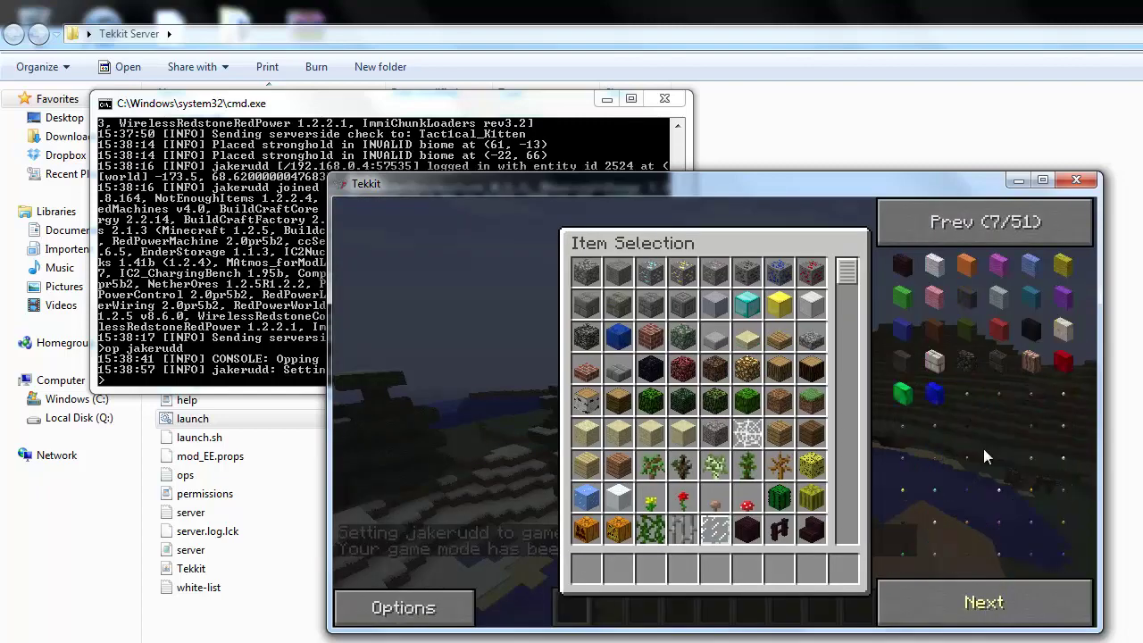
click(991, 604)
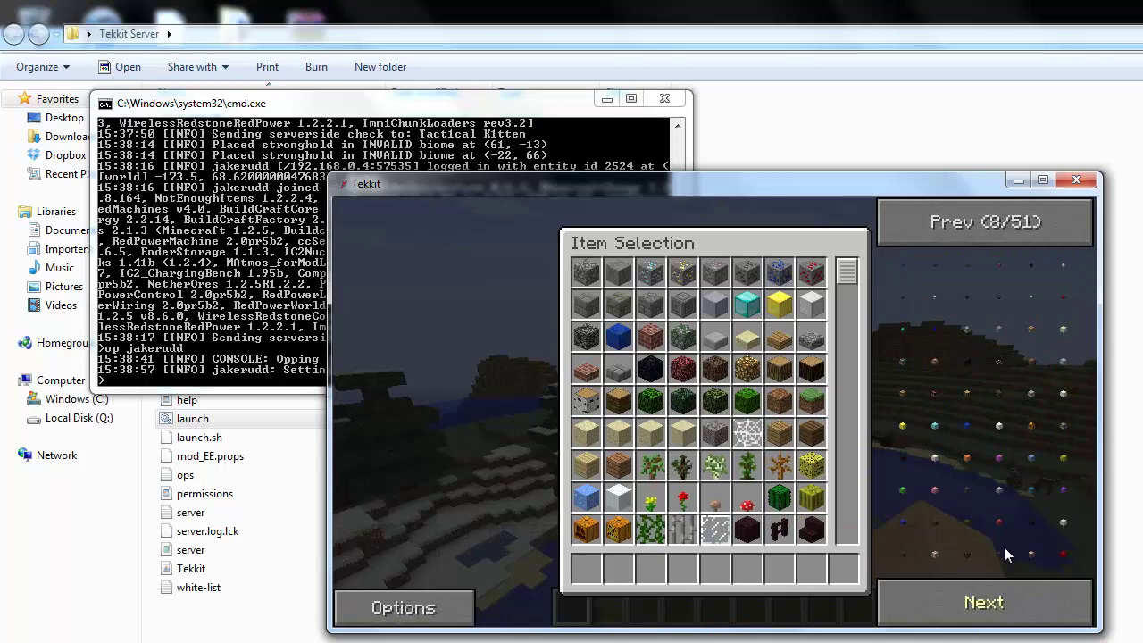
click(995, 596)
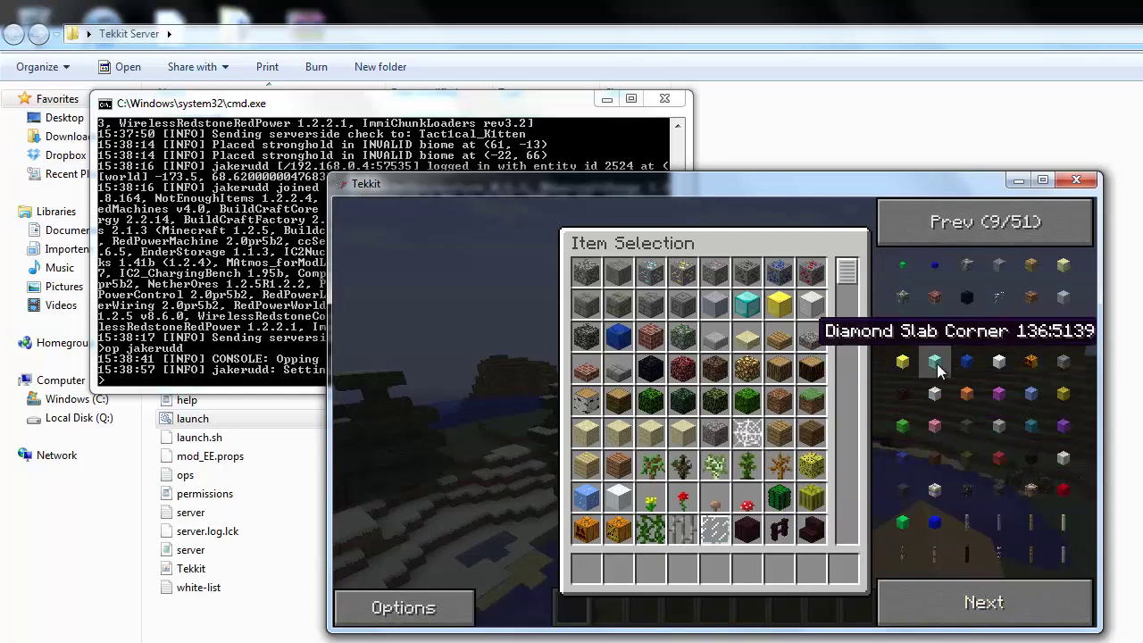
click(998, 600)
key(e)
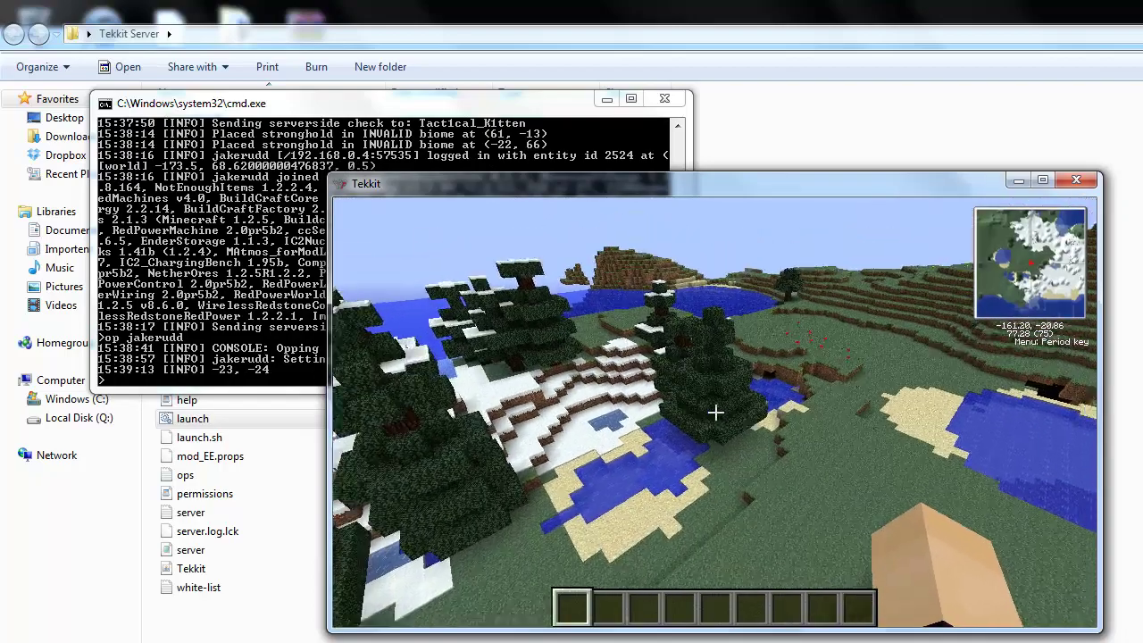
key(w)
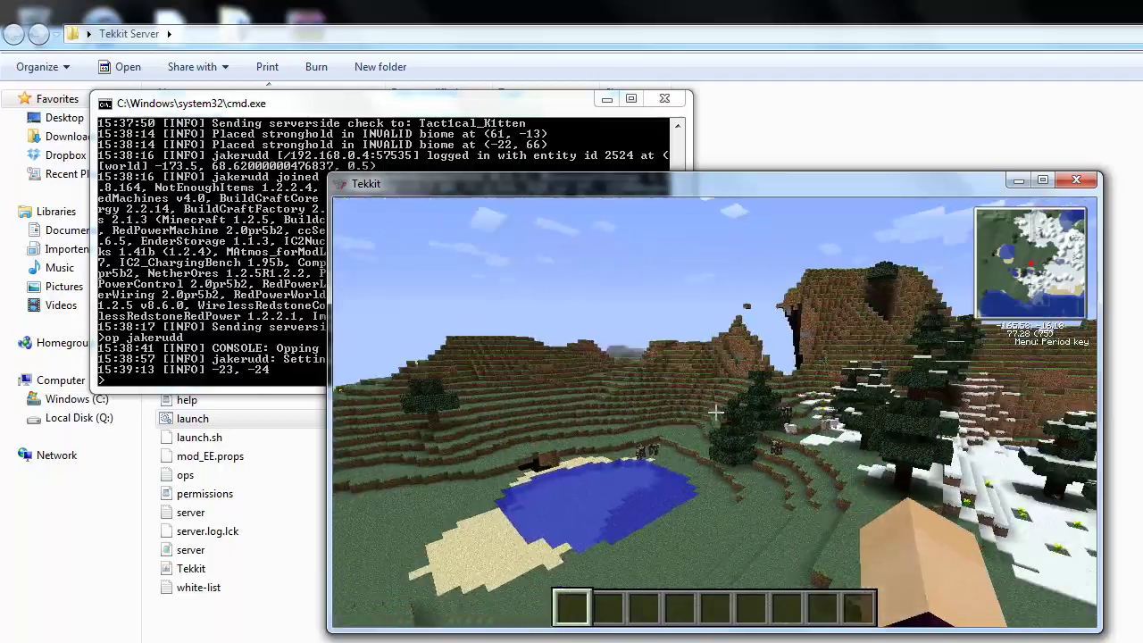
key(w)
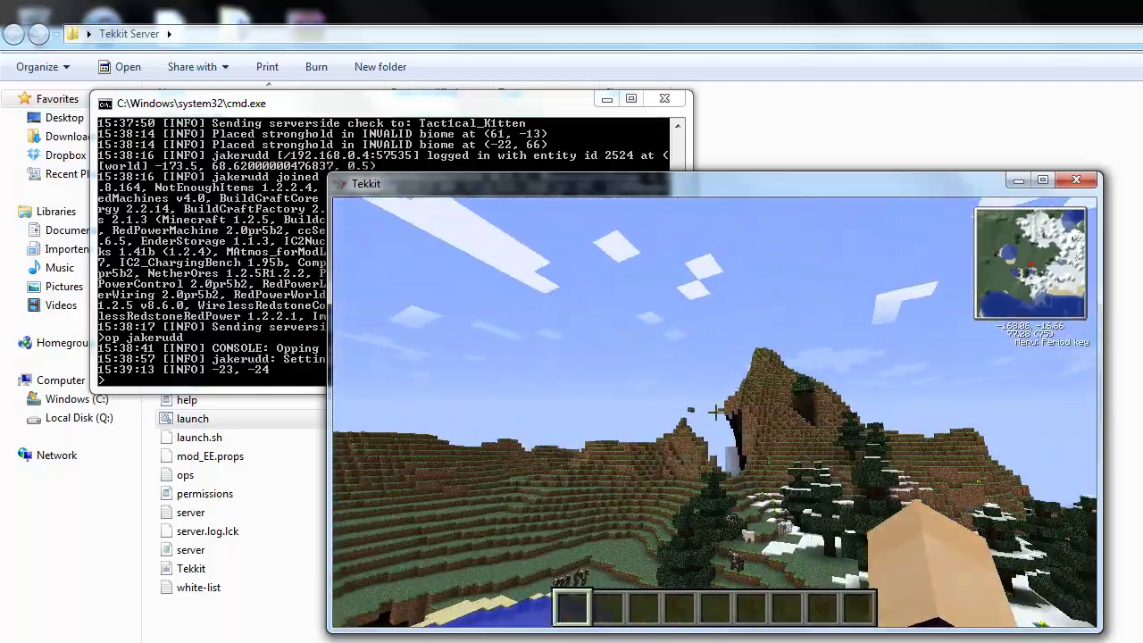
key(w)
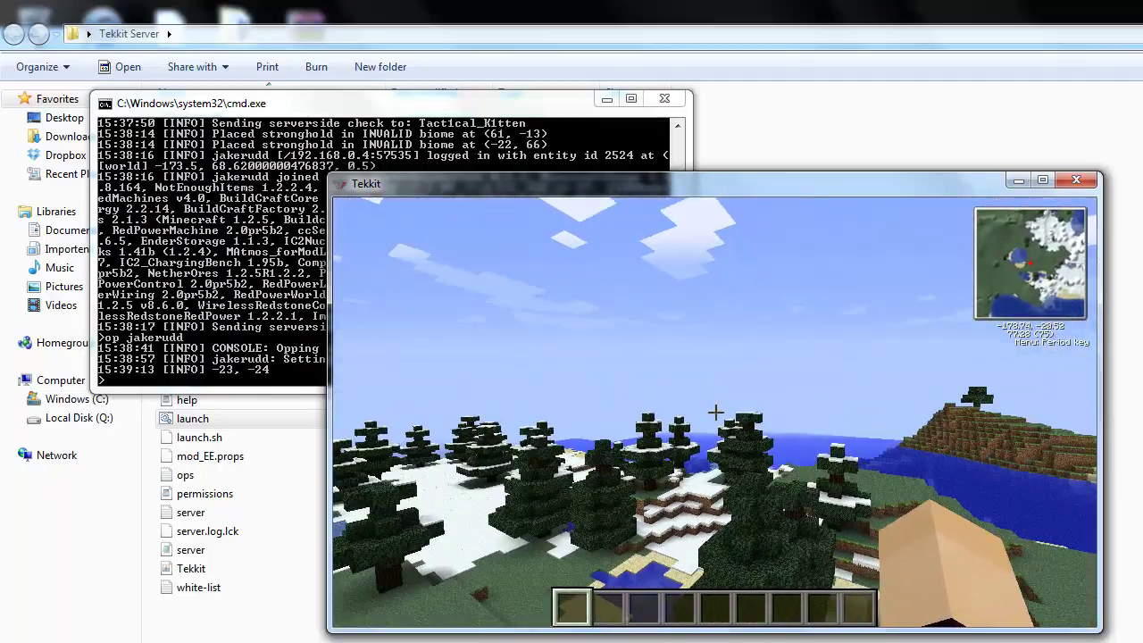
key(w)
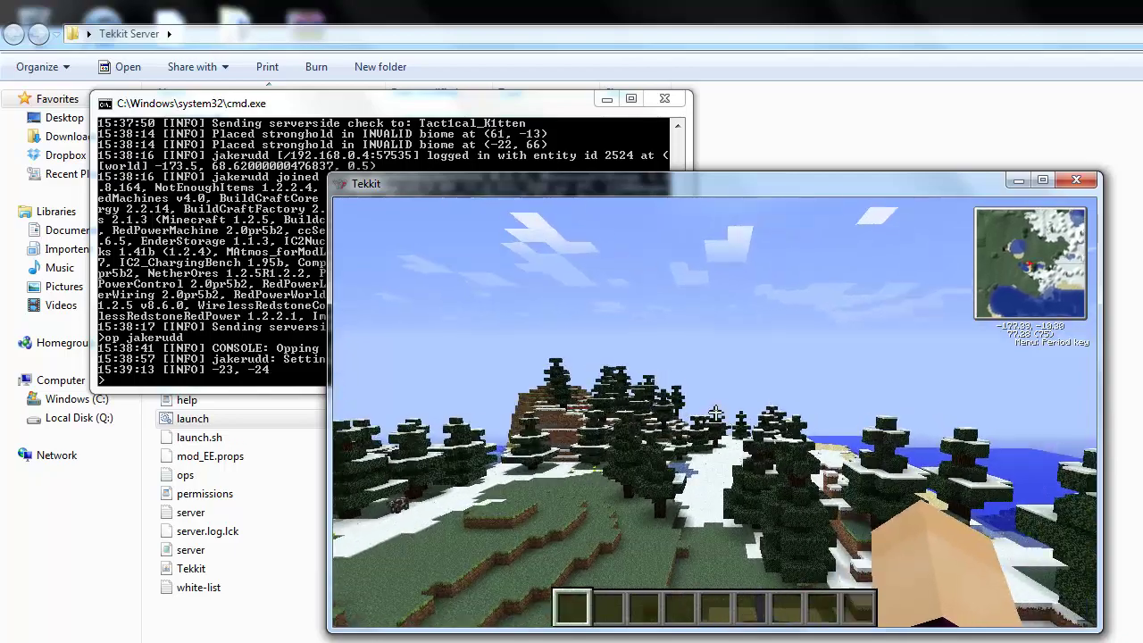